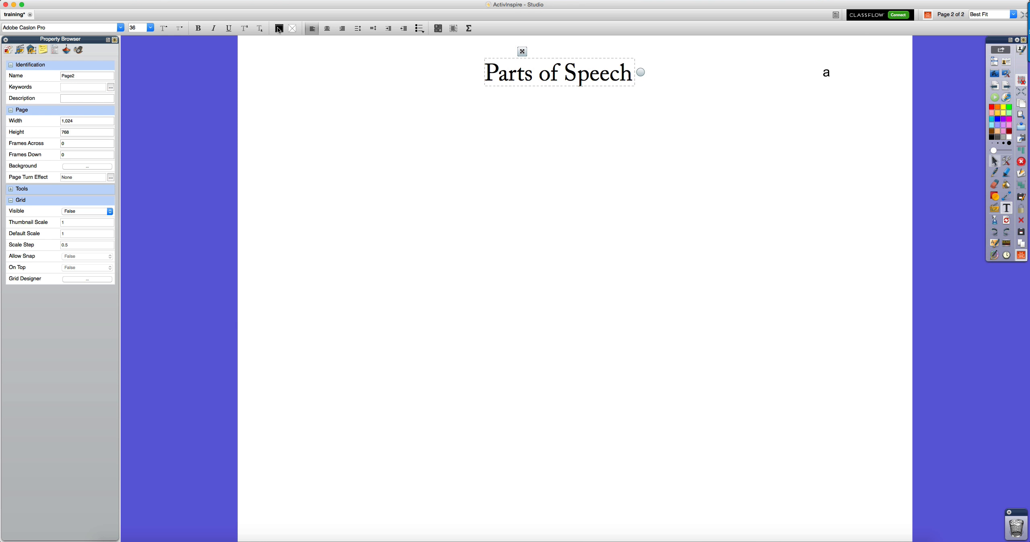
- Draw a tall green rectangle on the left part of the page, below the Parts of Speech title
click(621, 117)
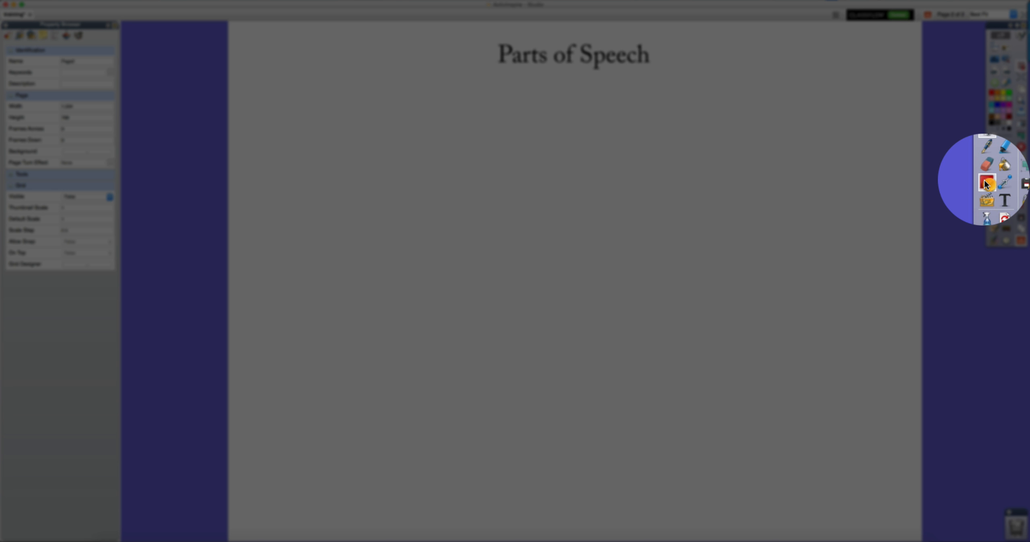
click(994, 182)
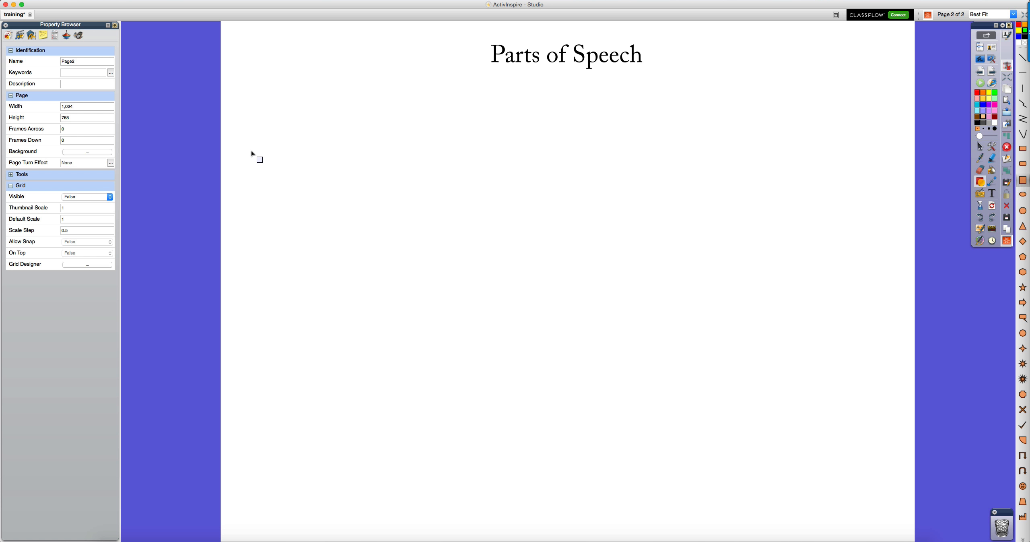
mouse_move(252, 152)
mouse_down()
mouse_move(305, 253)
mouse_move(313, 315)
mouse_move(293, 289)
mouse_up()
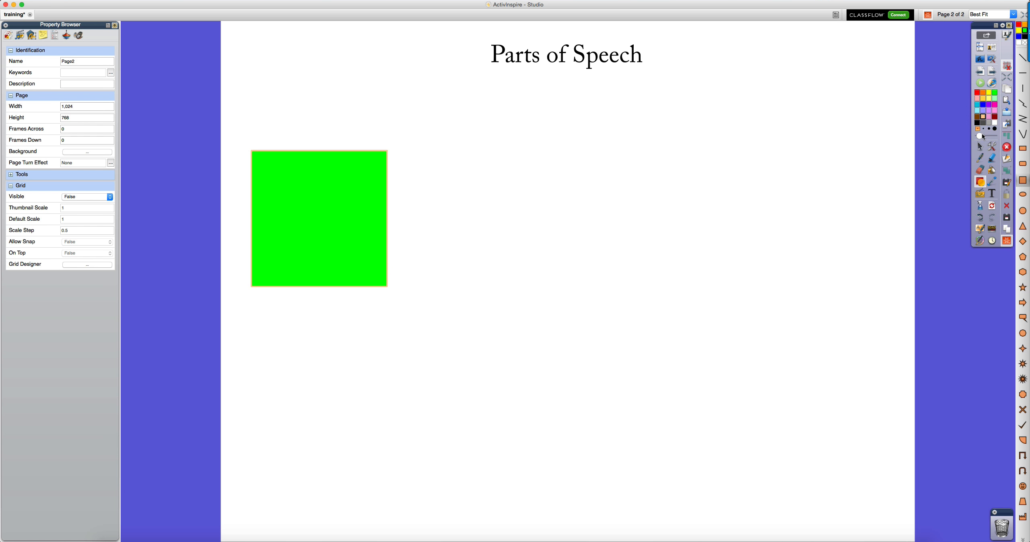
click(981, 146)
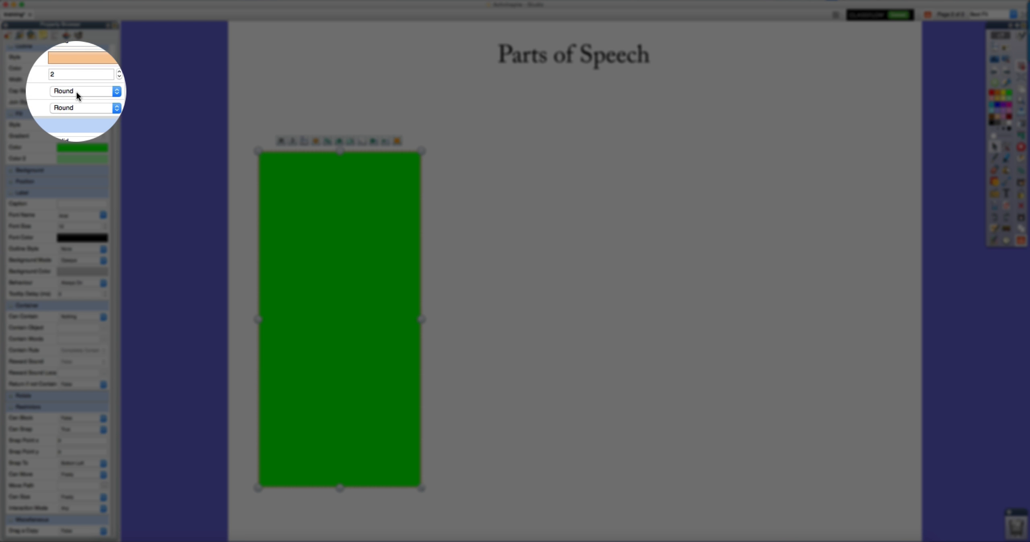
- Set the green rectangle's outline style to None and its fill style to Solid
click(76, 57)
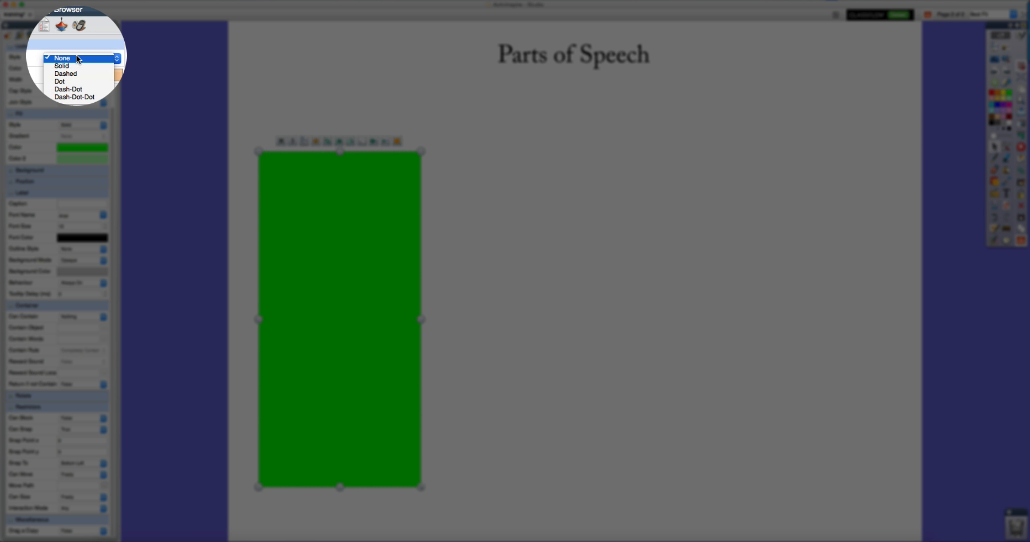
click(75, 57)
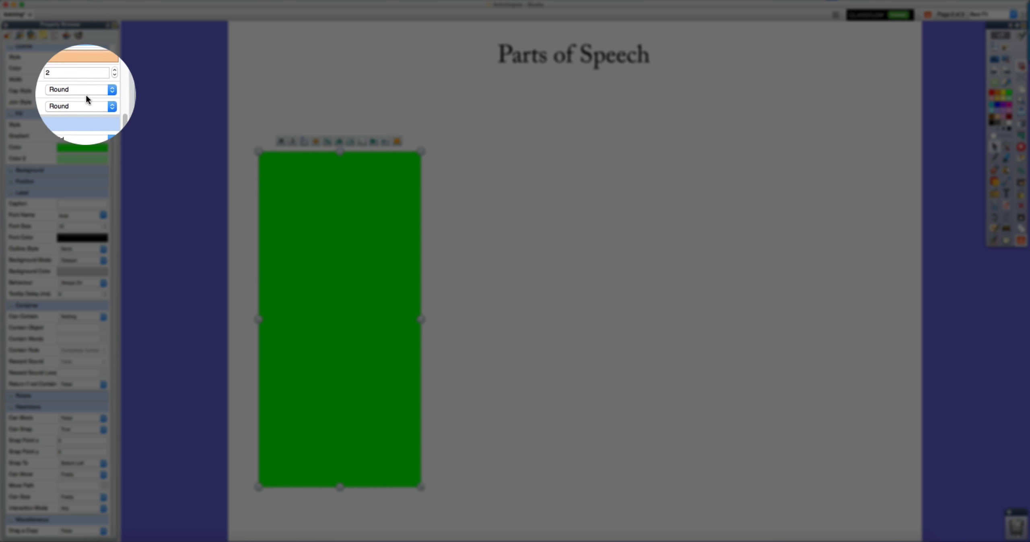
click(92, 125)
click(85, 124)
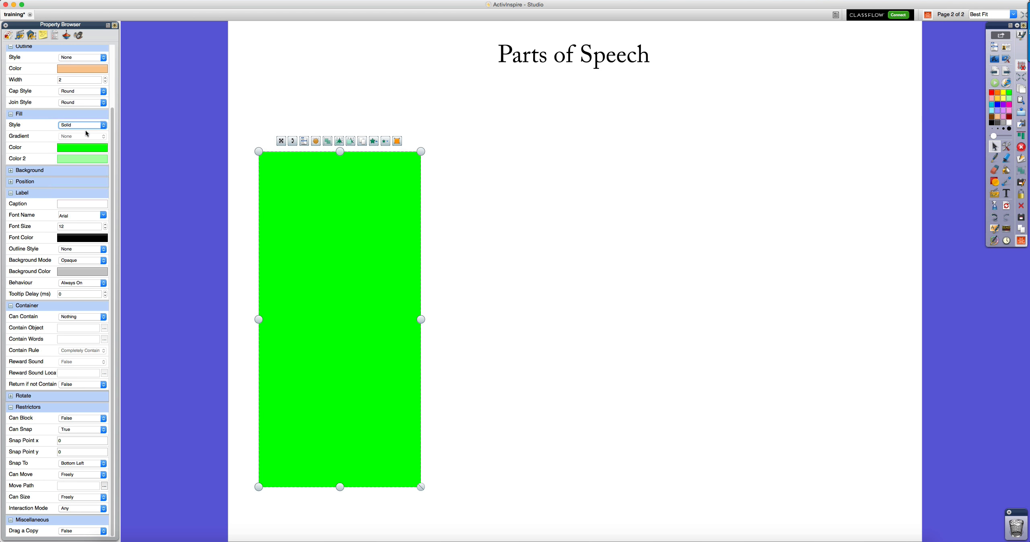
- Change the rectangle's fill color to cyan using the color wheel
click(76, 148)
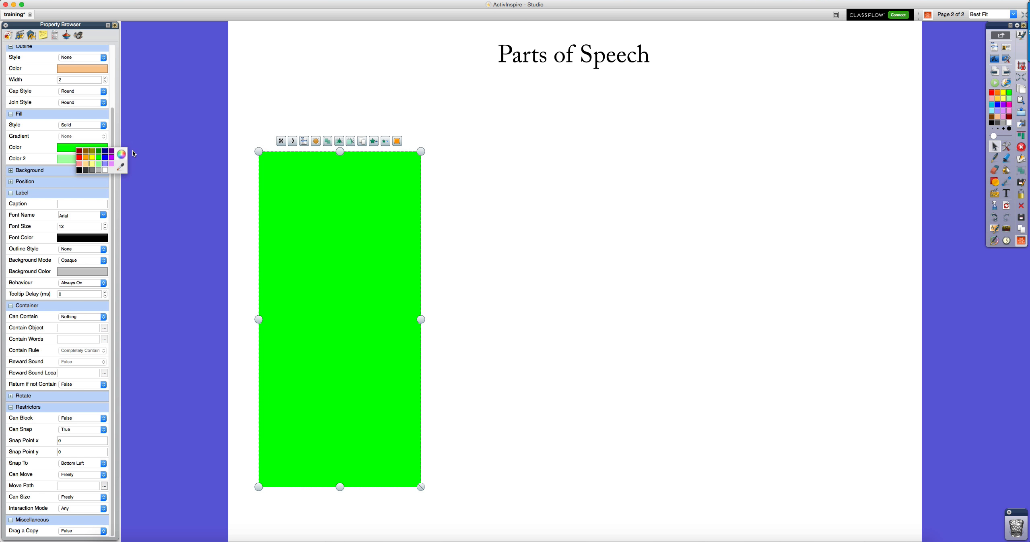
click(121, 155)
click(184, 331)
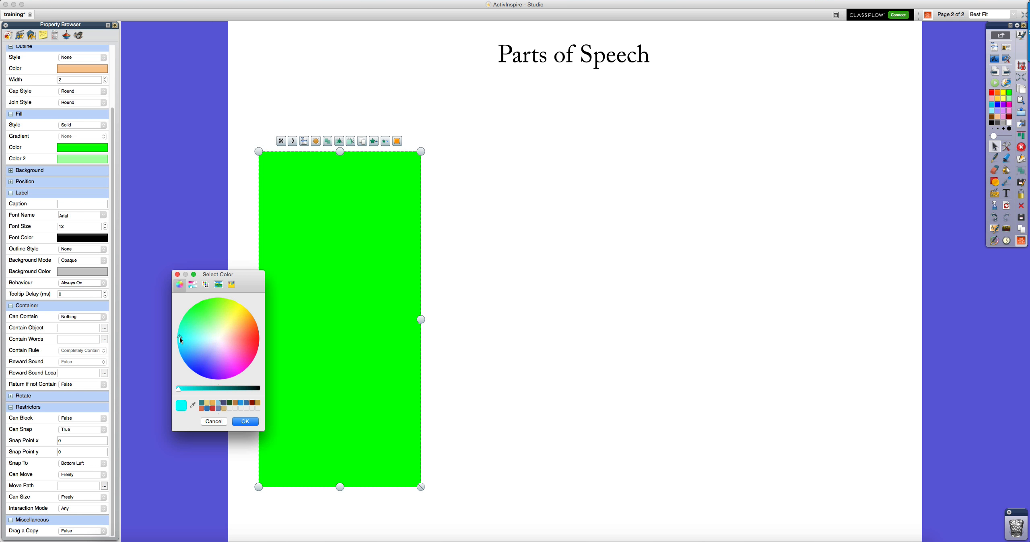
click(243, 422)
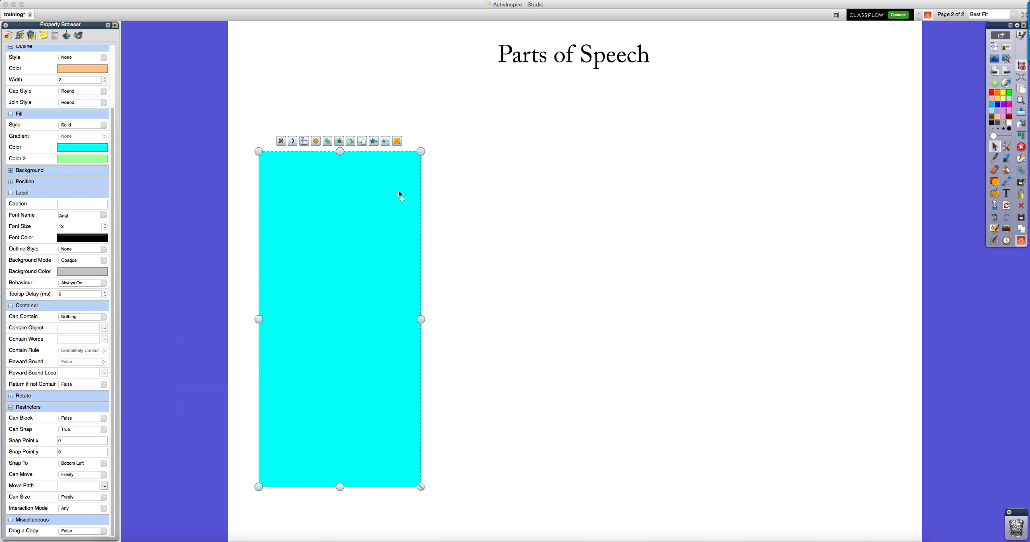
click(447, 213)
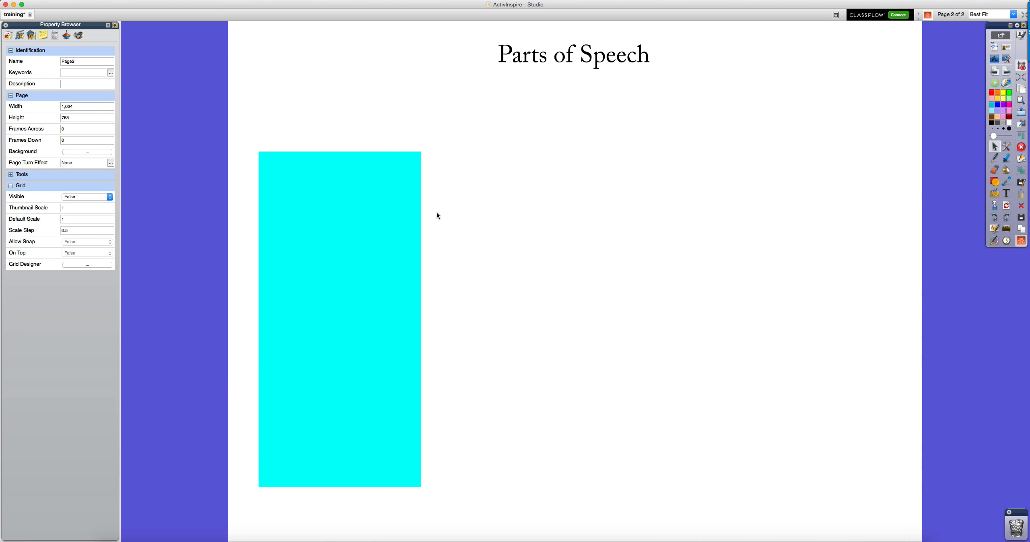
- Duplicate the cyan rectangle twice and place the copies beside it, making a row of three
click(343, 224)
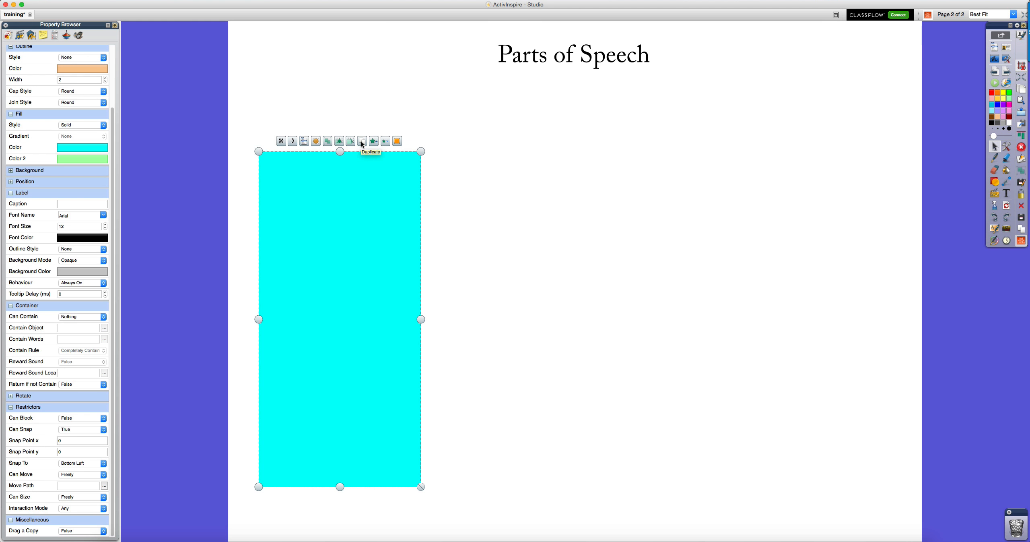
click(362, 141)
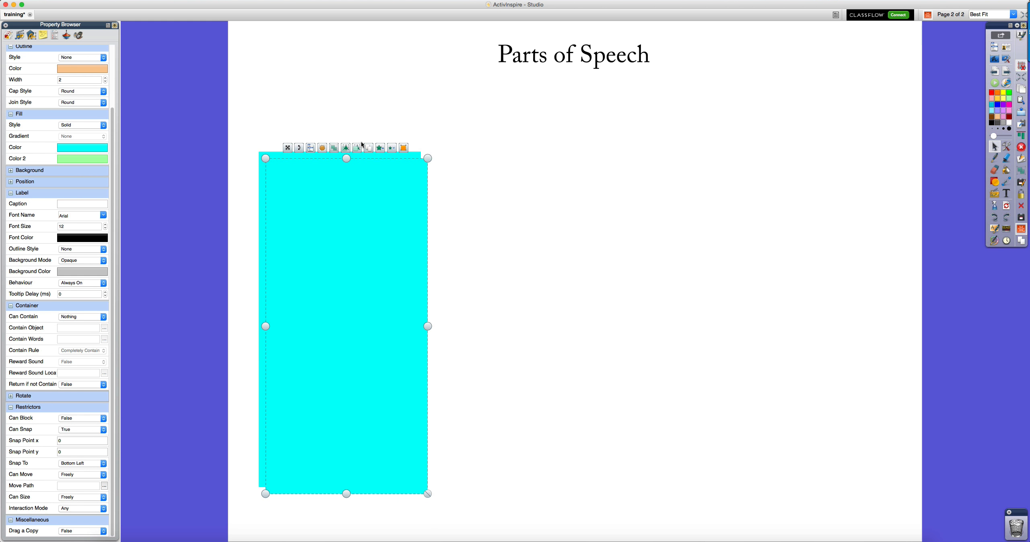
drag(343, 207, 537, 198)
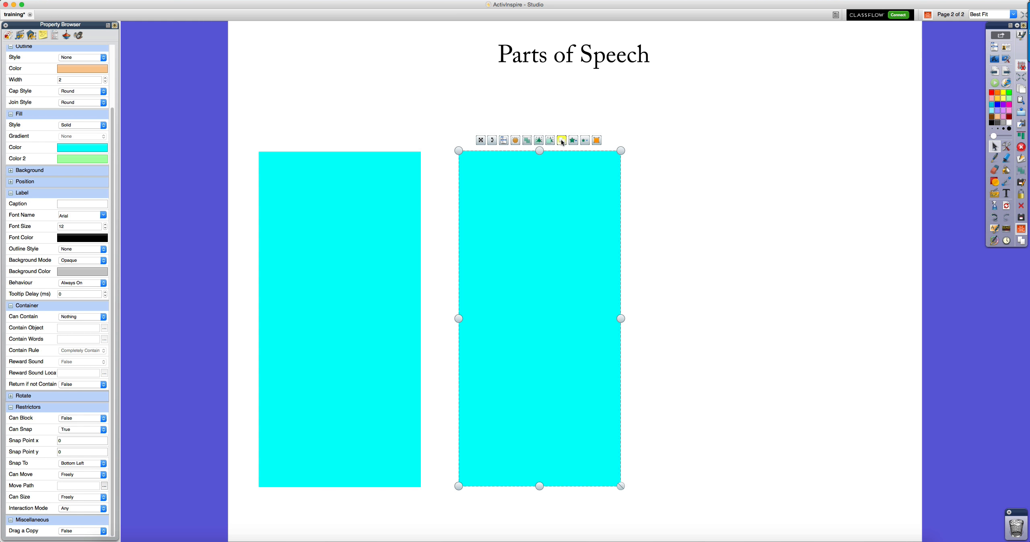
click(562, 141)
drag(548, 312, 784, 306)
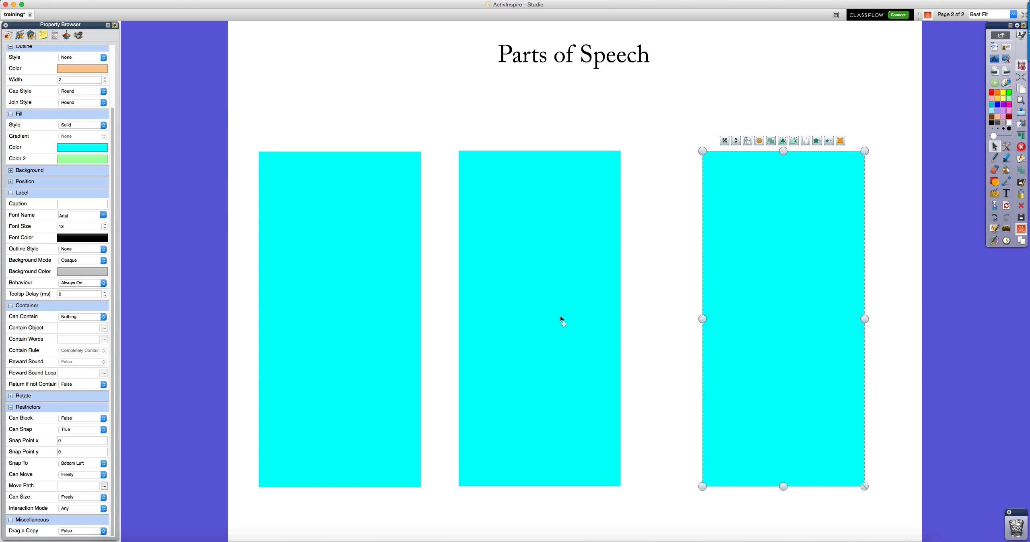
- Move the three cyan rectangles up the page, spacing them evenly and roughly lining up their top edges
drag(552, 314, 591, 297)
drag(792, 308, 805, 288)
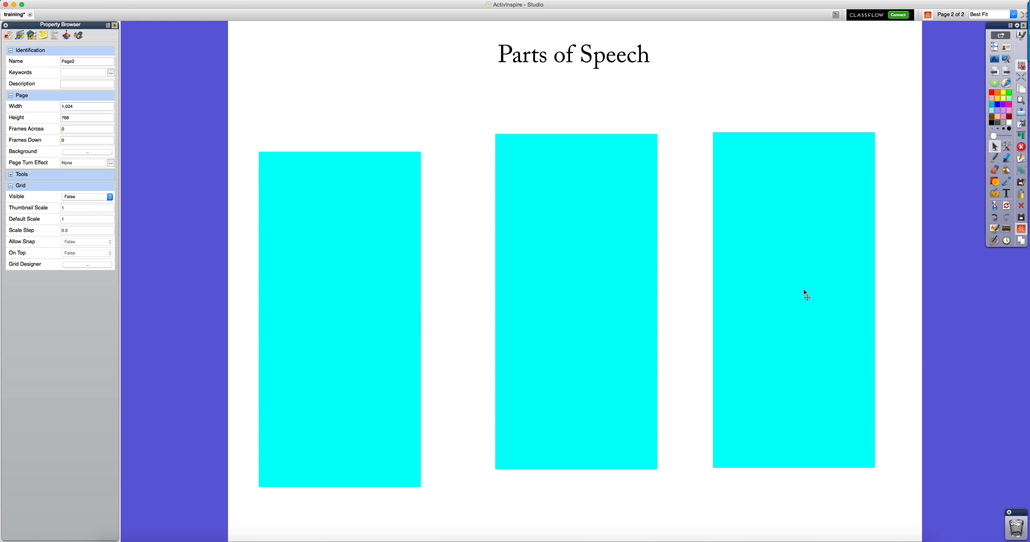
drag(362, 320, 358, 294)
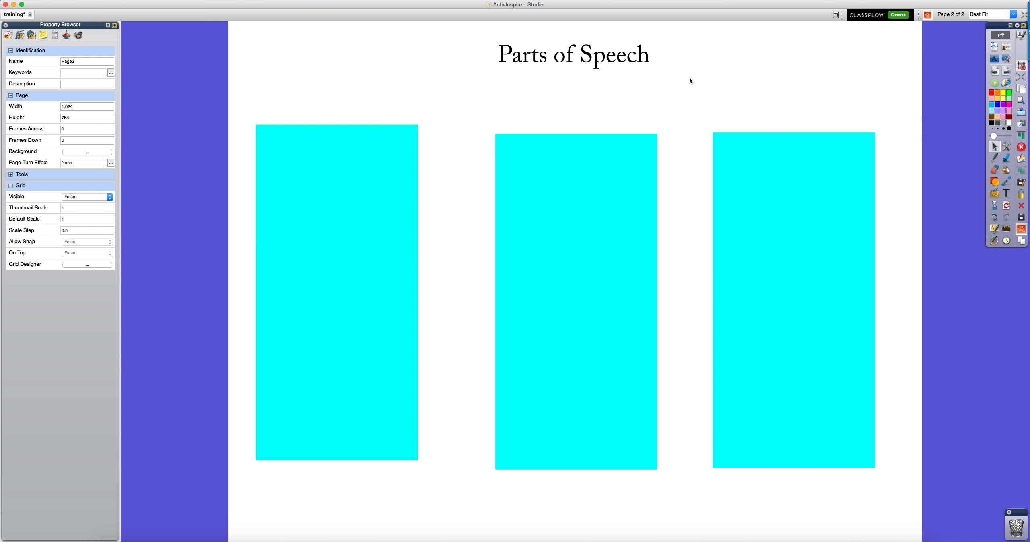
drag(562, 236, 556, 226)
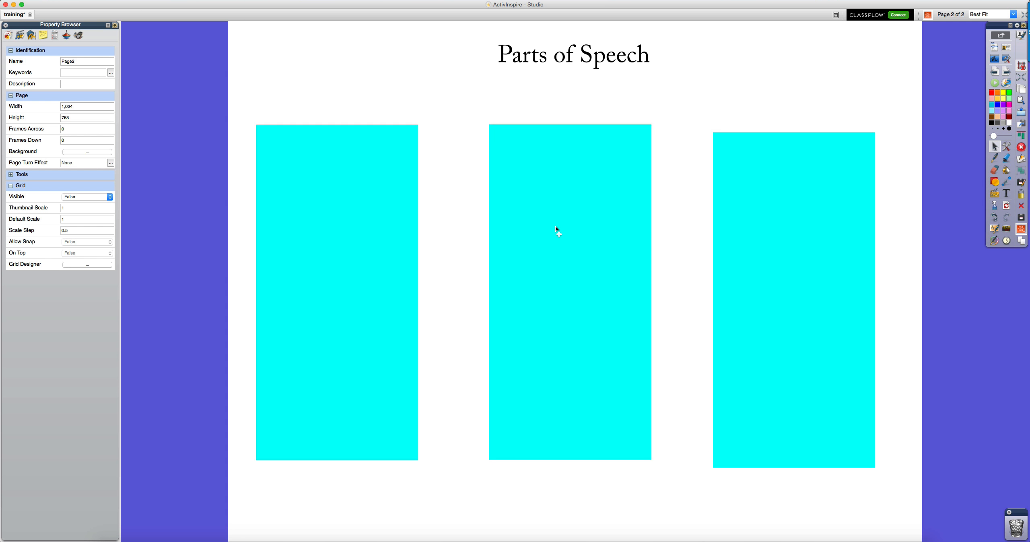
drag(792, 237, 789, 227)
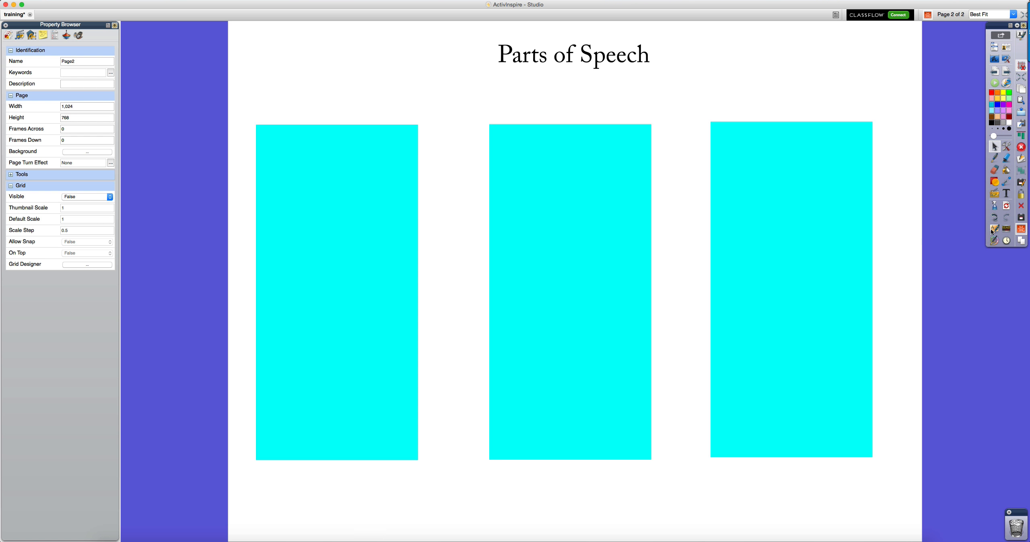
- Add the text label "Nouns" at the top of the first rectangle
click(1007, 193)
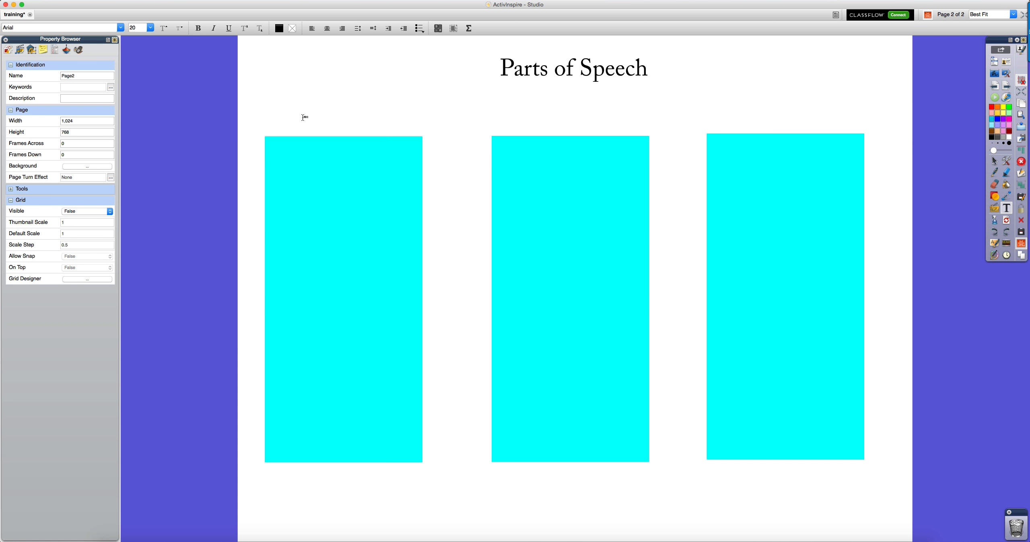
click(303, 124)
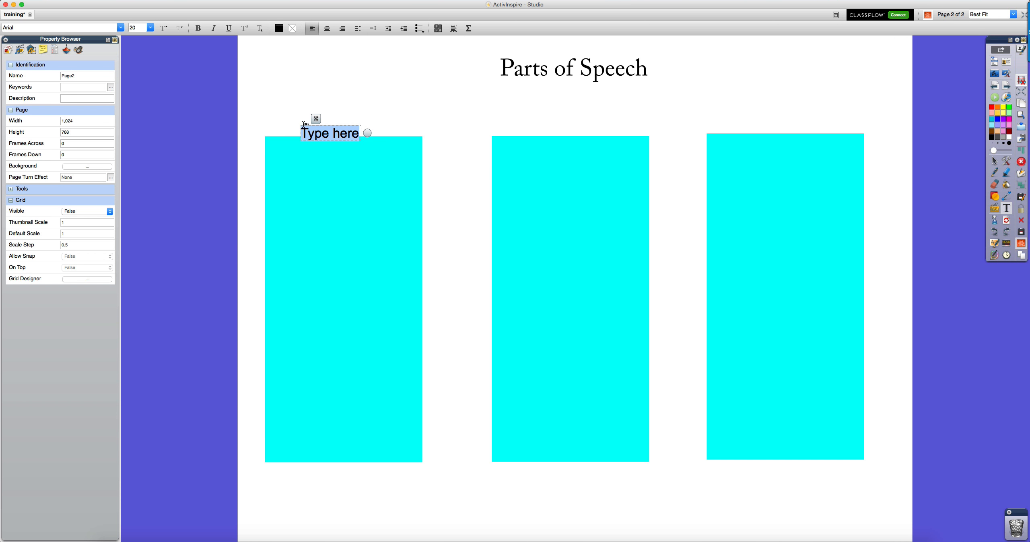
text(Nouns)
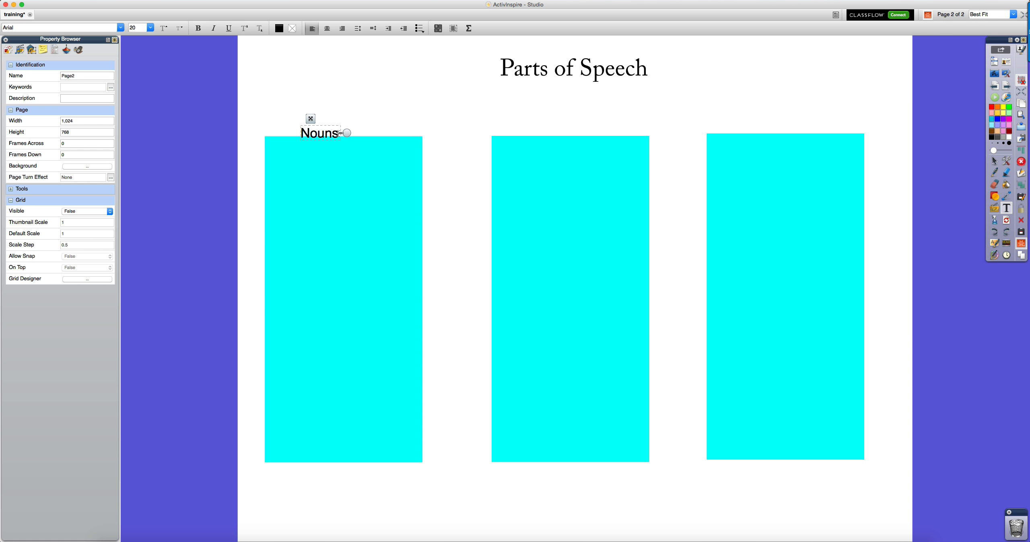
- Format the Nouns label in the AppleMyungjo font with dark blue text
drag(339, 133, 300, 133)
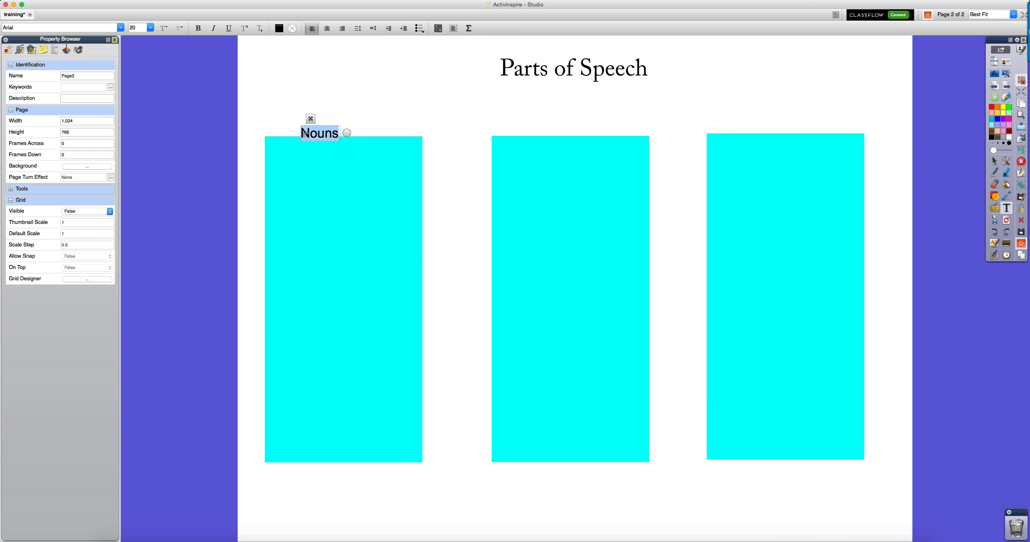
click(121, 28)
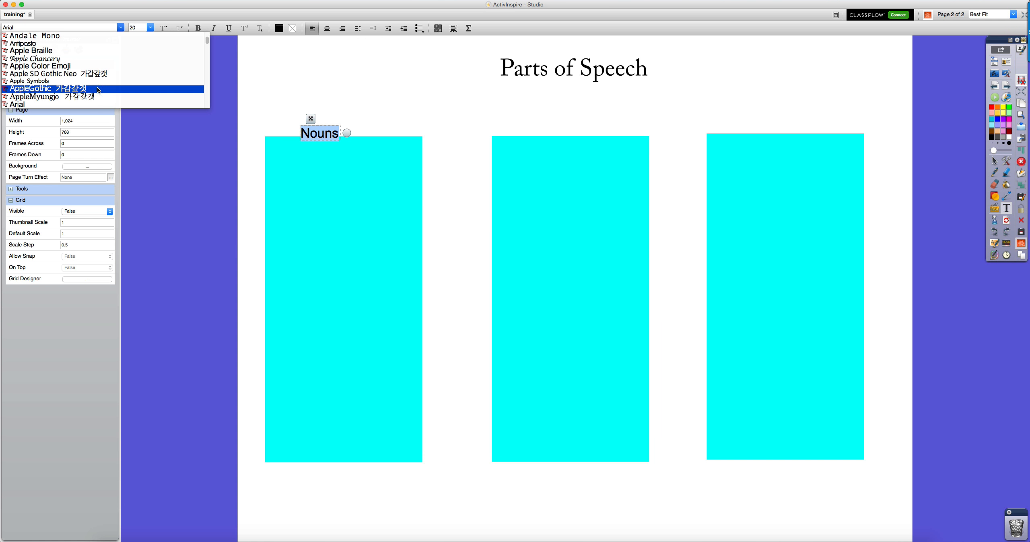
click(95, 96)
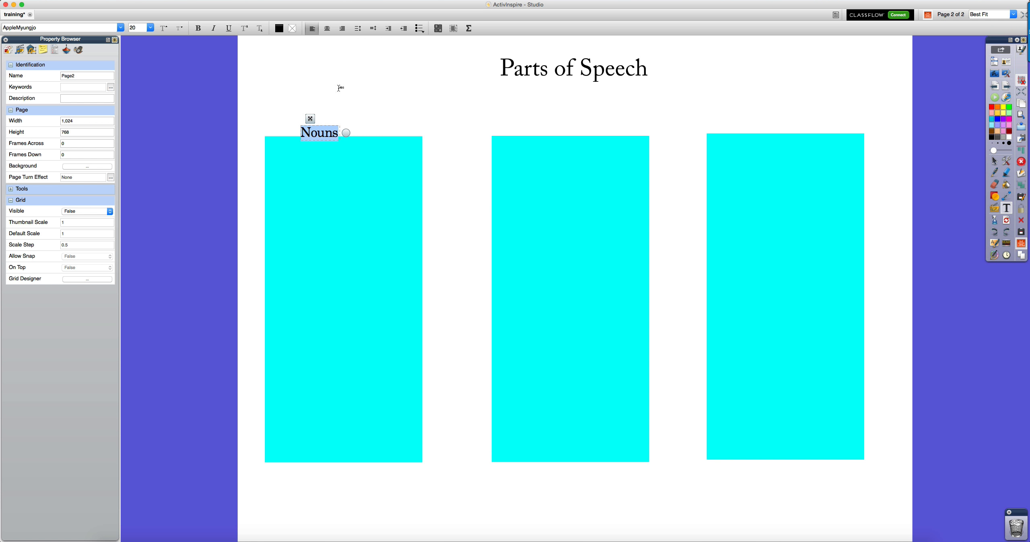
click(278, 28)
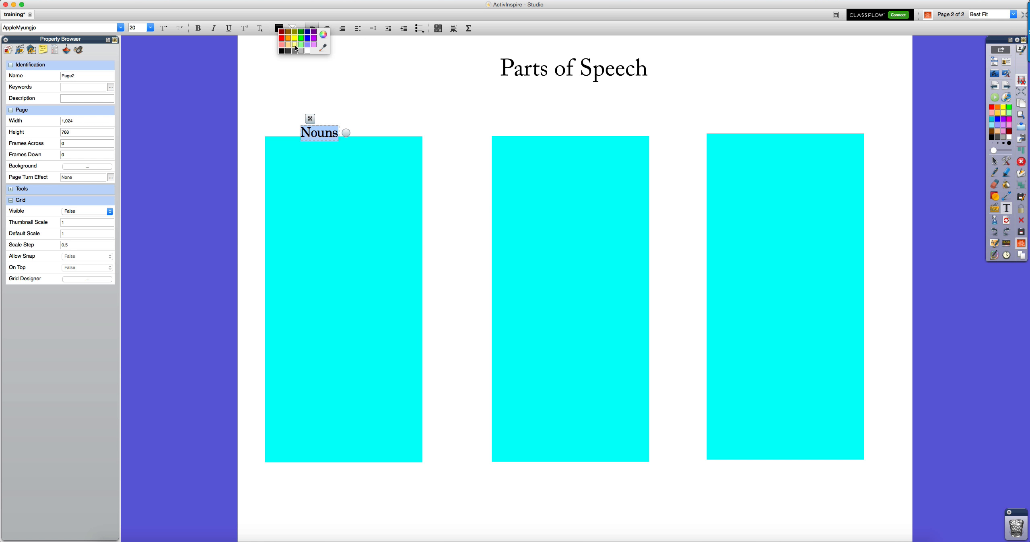
click(308, 39)
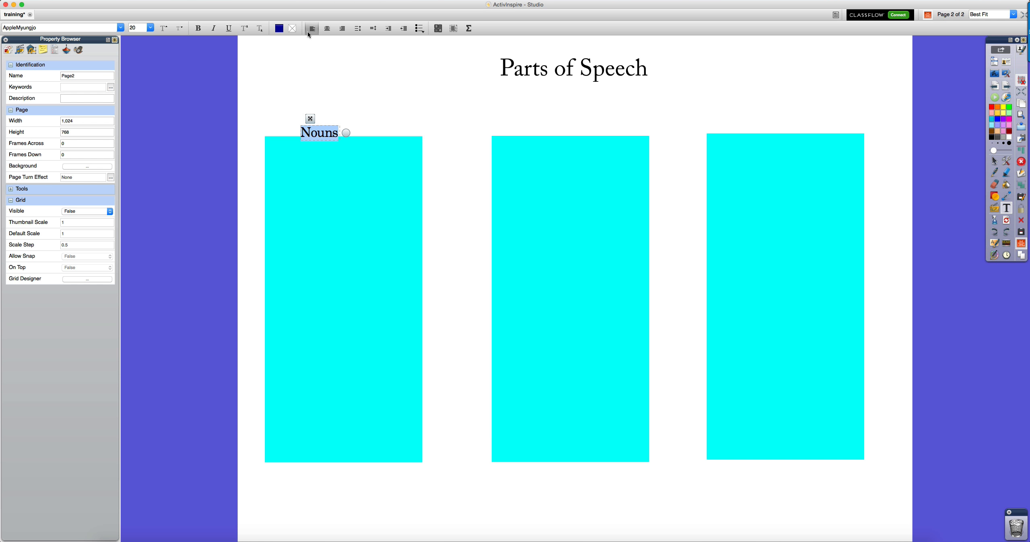
- Duplicate the Nouns label twice and place one copy above each of the other two rectangles
click(328, 120)
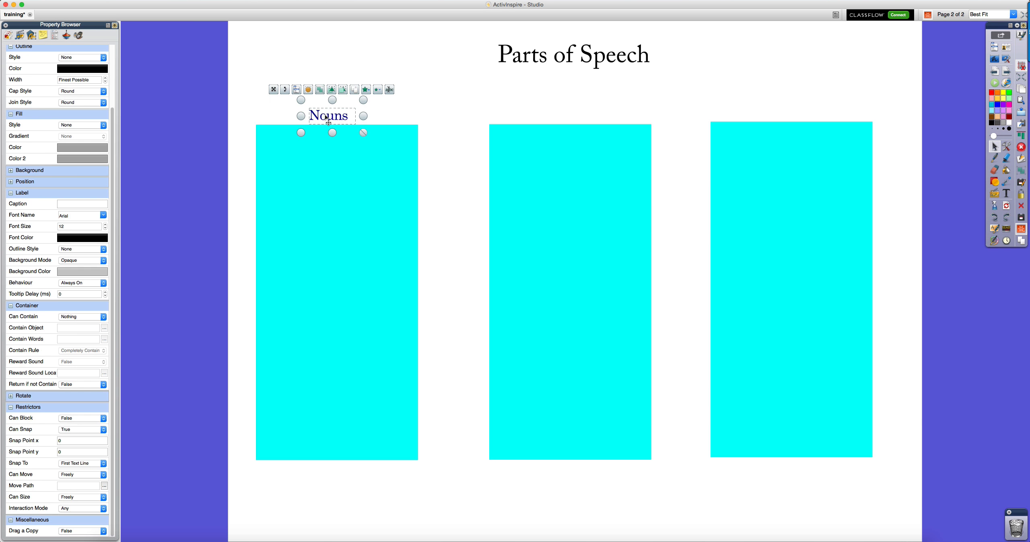
click(355, 89)
drag(344, 126, 791, 113)
click(591, 86)
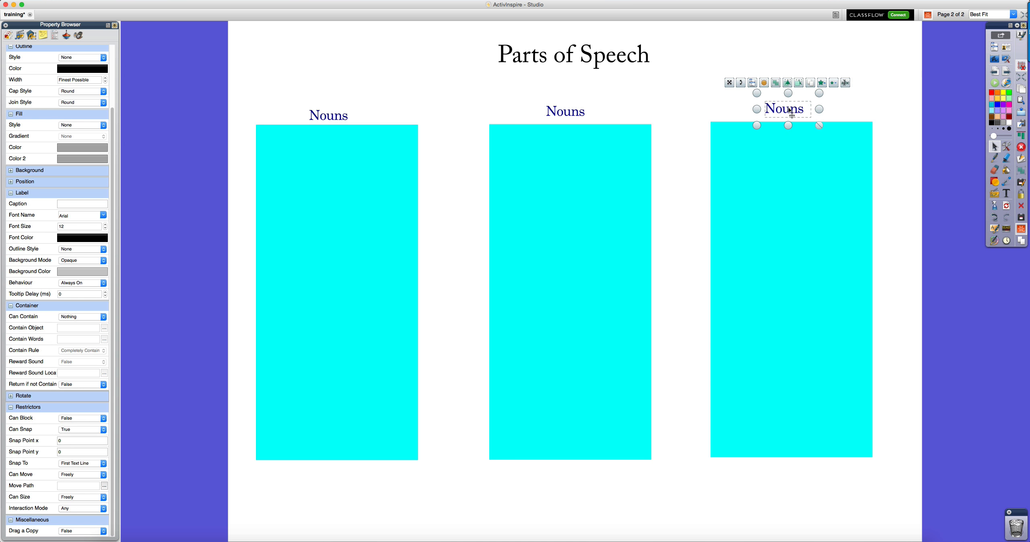
- Change the label above the middle rectangle to "Adjectives" and the one above the third rectangle to "Verbs"
double_click(569, 119)
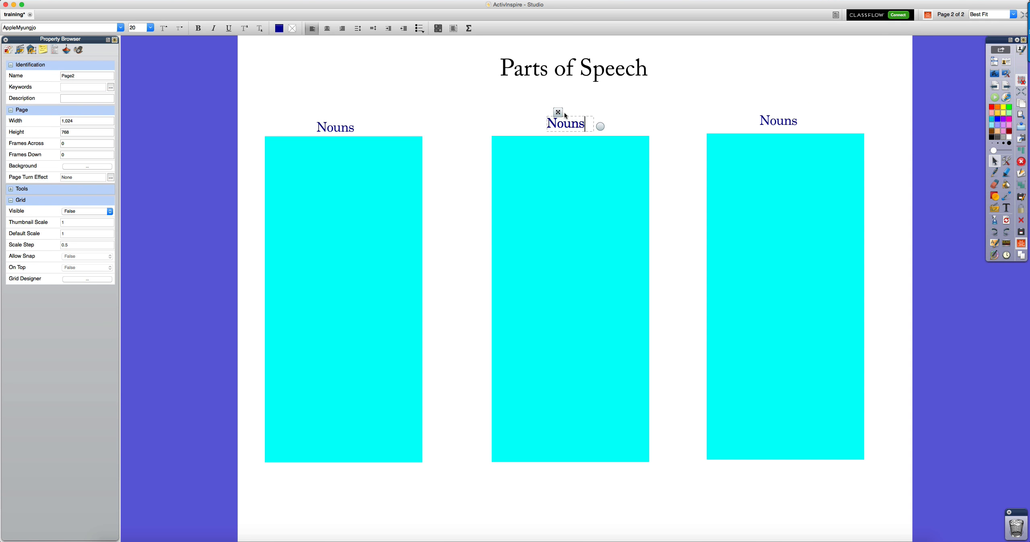
drag(582, 126, 553, 127)
text(Adjectives)
mouse_move(601, 131)
mouse_down()
mouse_move(631, 130)
mouse_move(616, 131)
mouse_up()
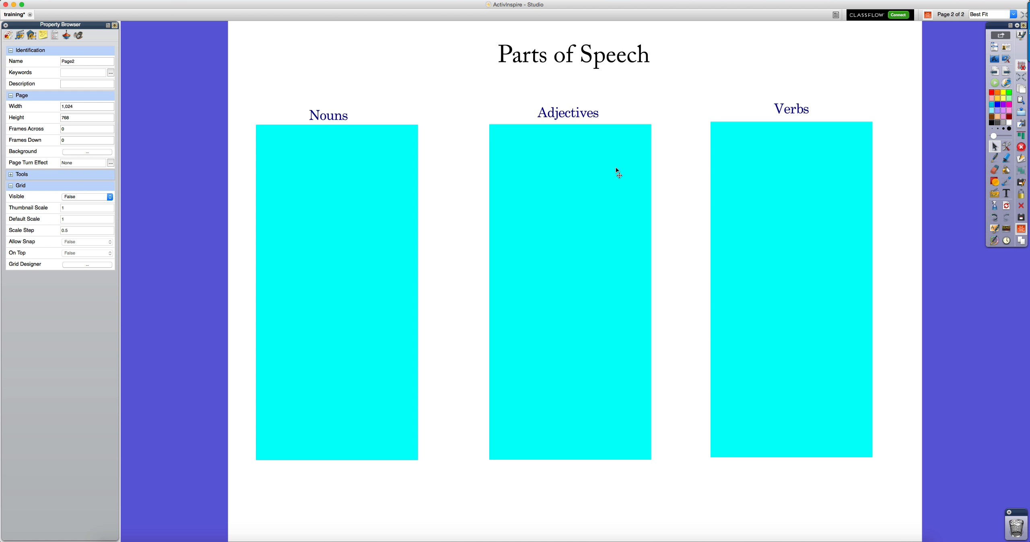
- Group the Nouns label with the first cyan rectangle and shift the group slightly sideways
click(327, 116)
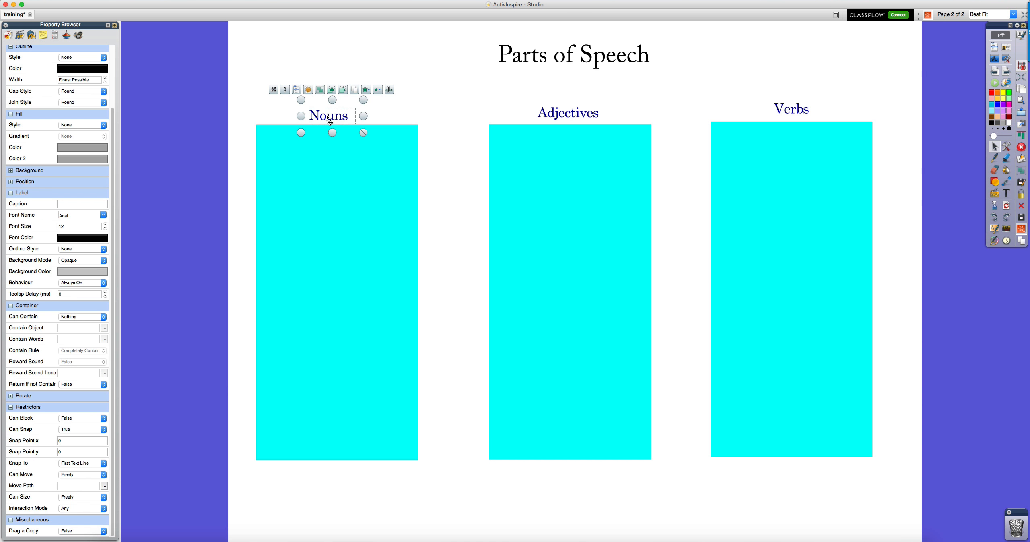
click(331, 185)
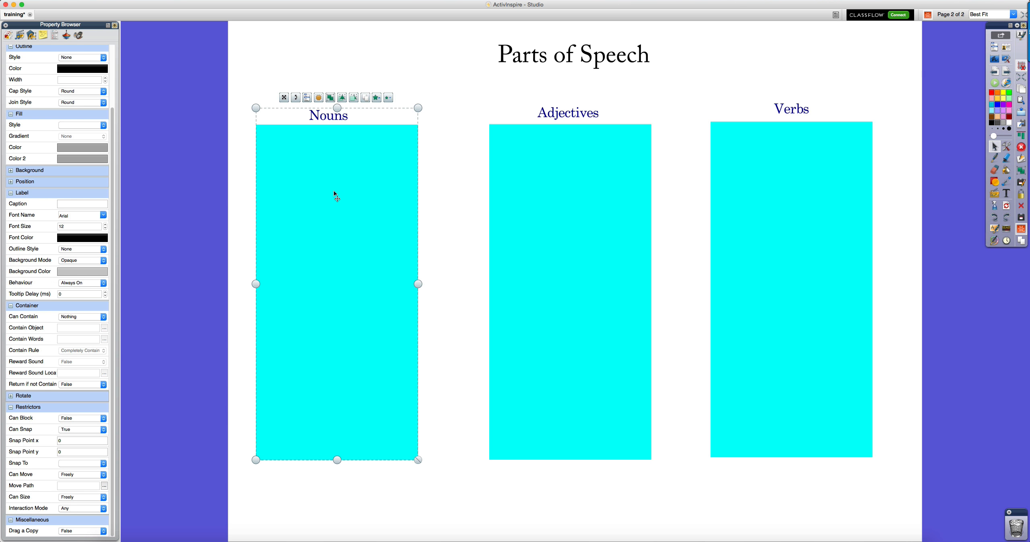
click(408, 99)
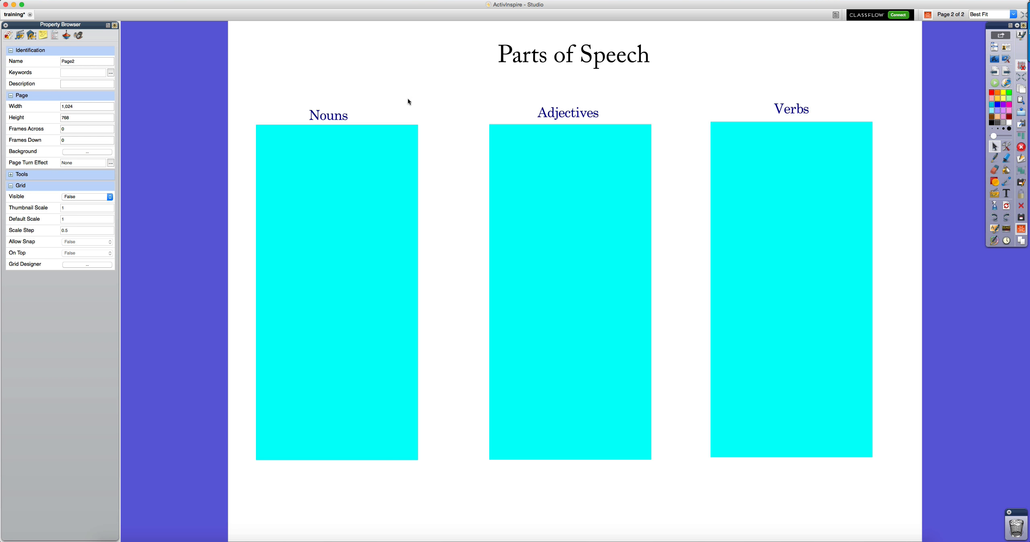
drag(241, 88, 429, 231)
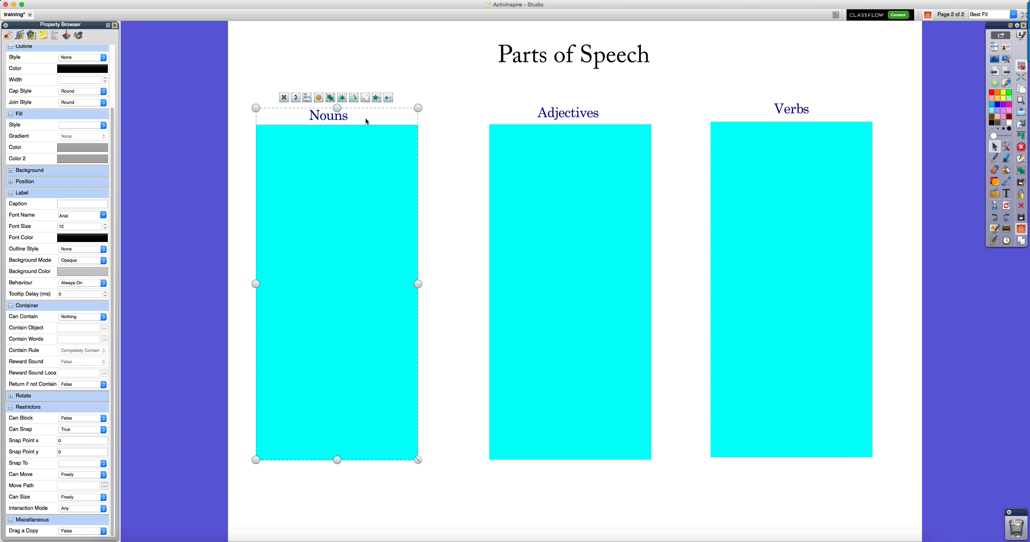
right_click(342, 160)
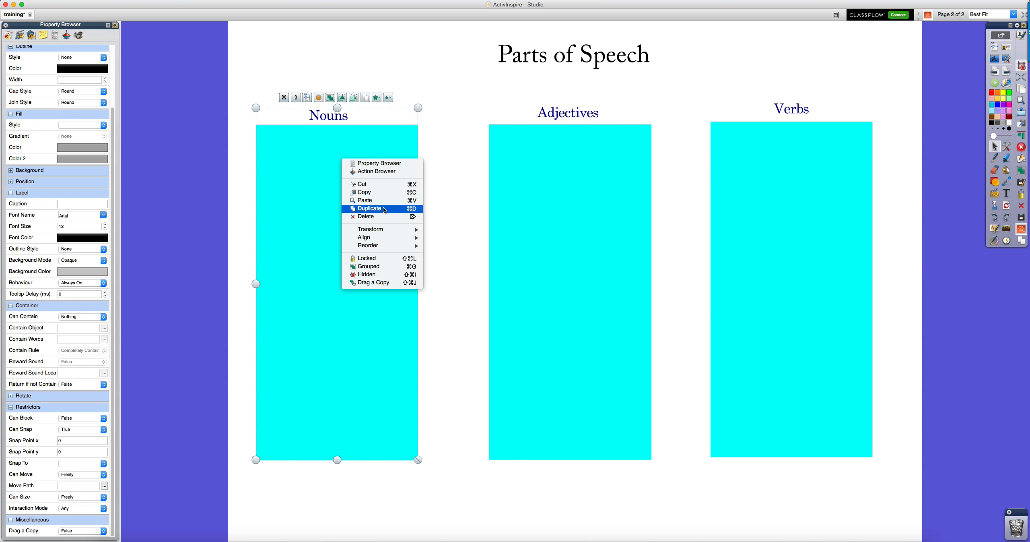
click(383, 266)
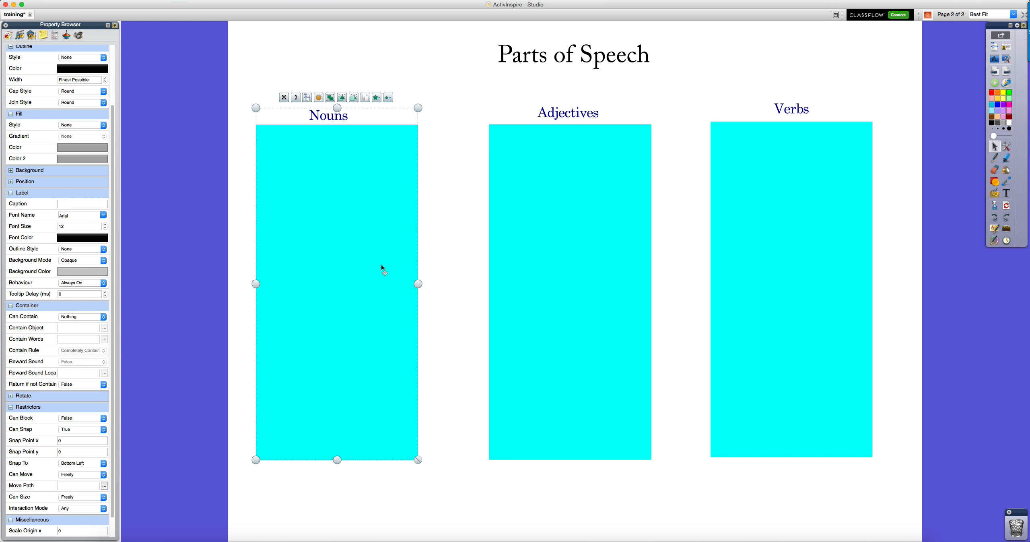
click(439, 235)
mouse_move(359, 233)
mouse_down()
mouse_move(372, 232)
mouse_move(356, 233)
mouse_up()
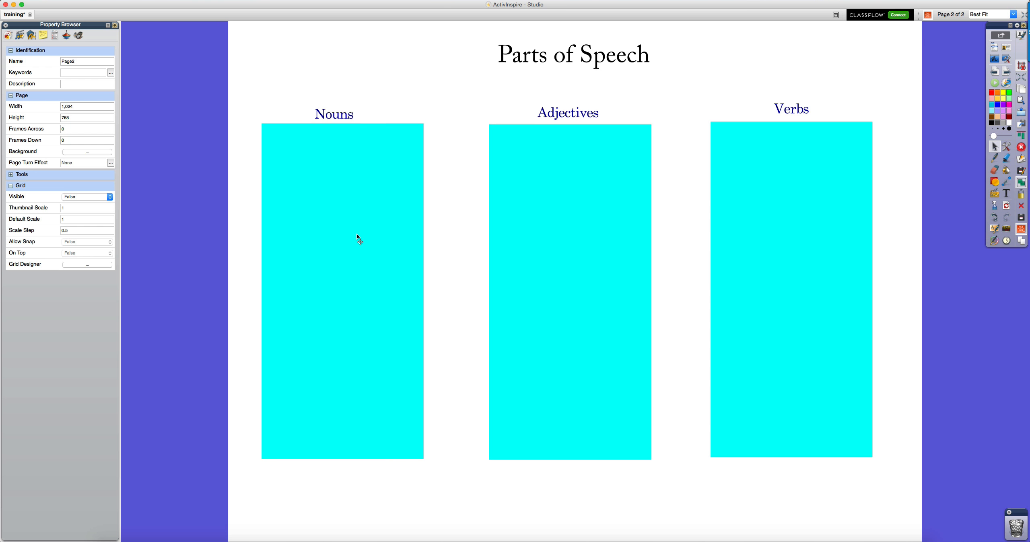
- Group the Adjectives label with the middle rectangle and the Verbs label with the third rectangle
click(622, 332)
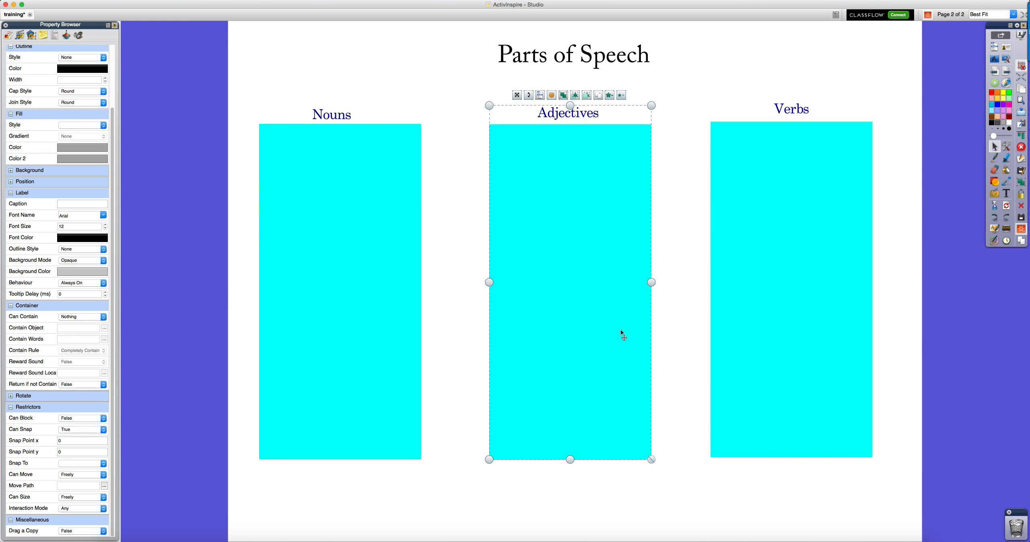
click(740, 92)
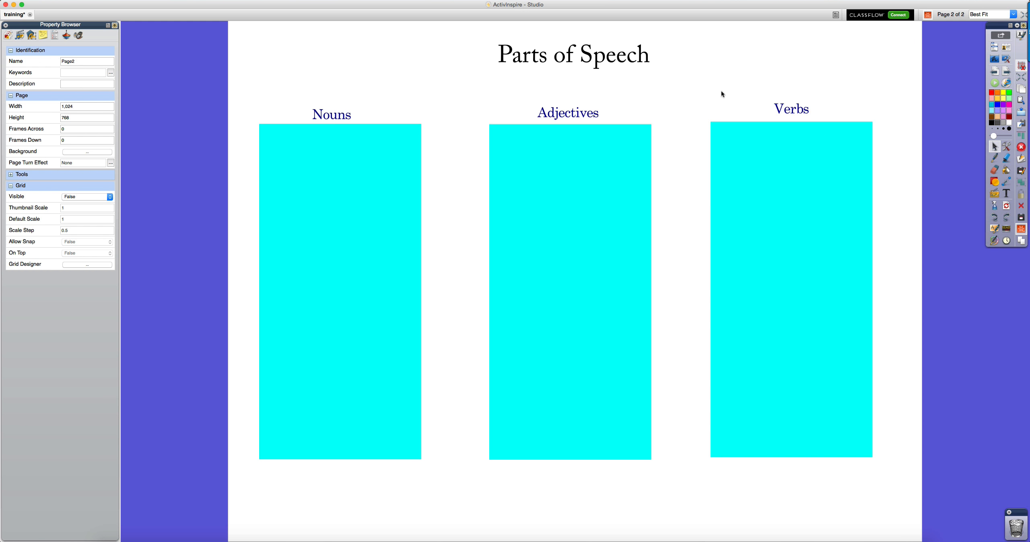
drag(721, 90, 882, 269)
- Move the Parts of Speech title slightly higher on the page to make room beneath it
click(592, 62)
drag(594, 68, 594, 56)
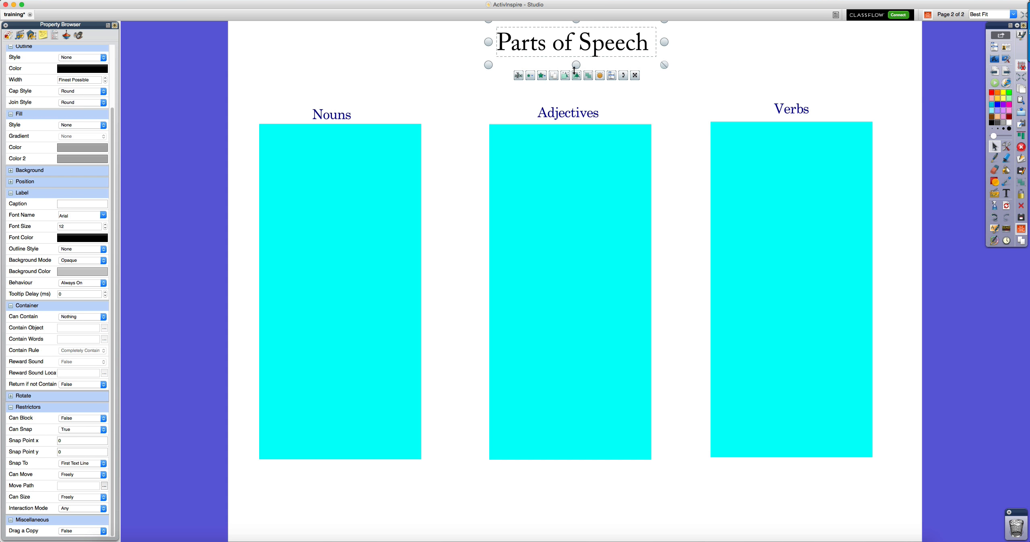
click(704, 77)
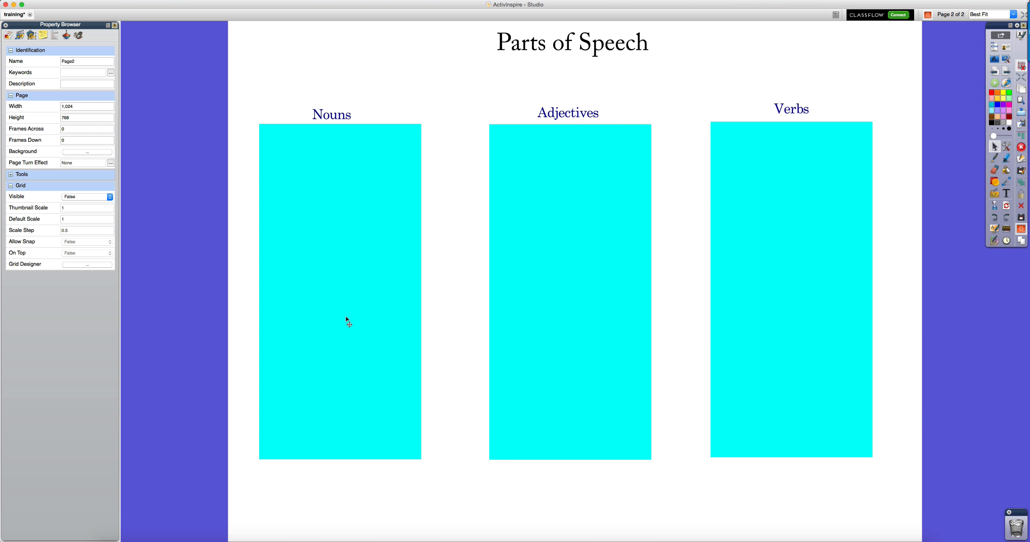
click(355, 298)
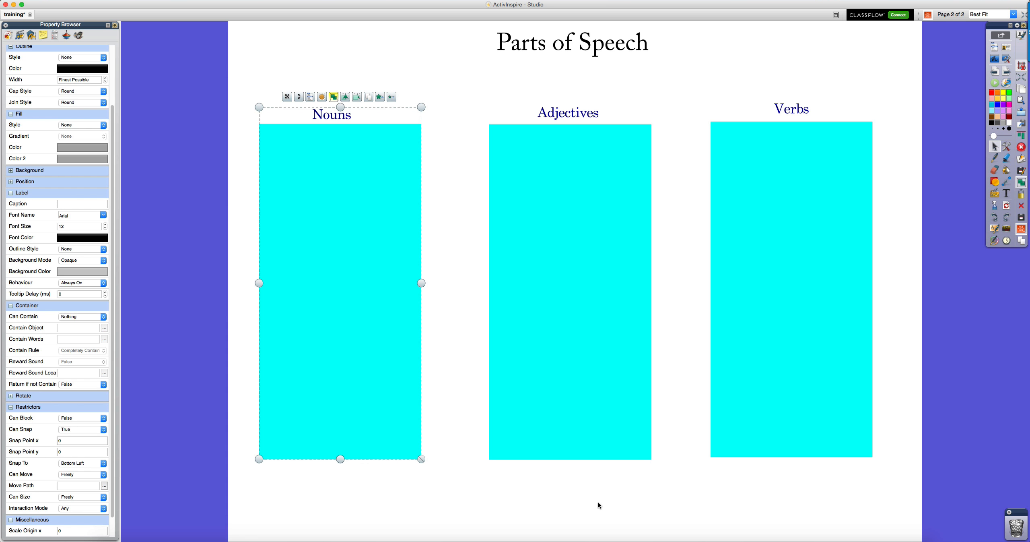
click(453, 359)
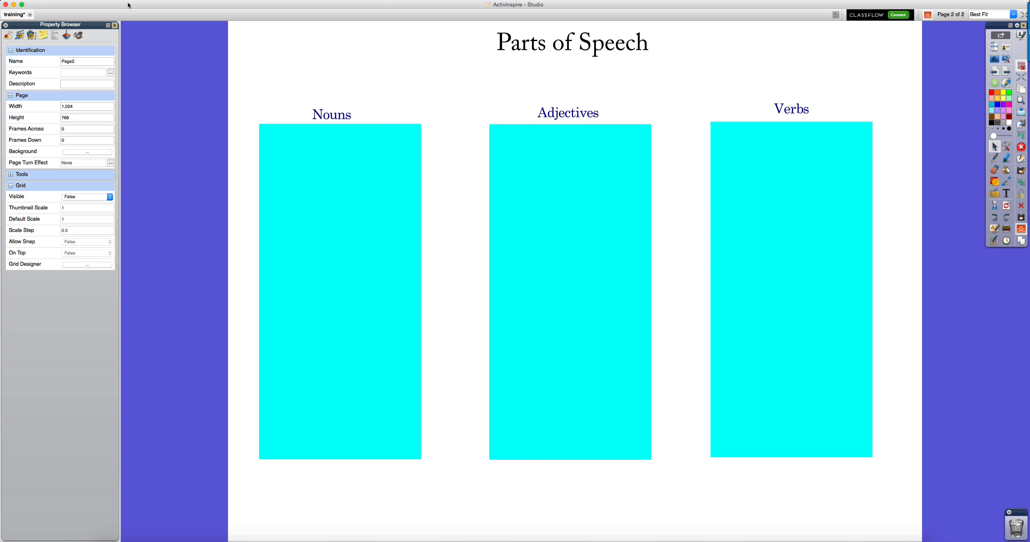
- Add the instruction "Place the correct part of speech in its appropriate container / box" centred under the title and save the flipchart
click(1007, 193)
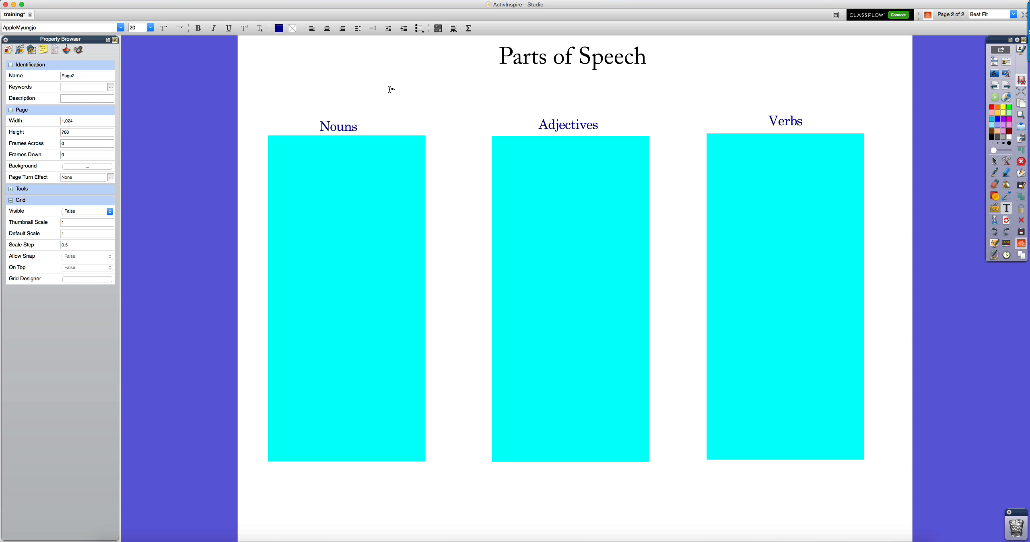
click(390, 89)
text(Place the correct part of speech in its appropriate container / box)
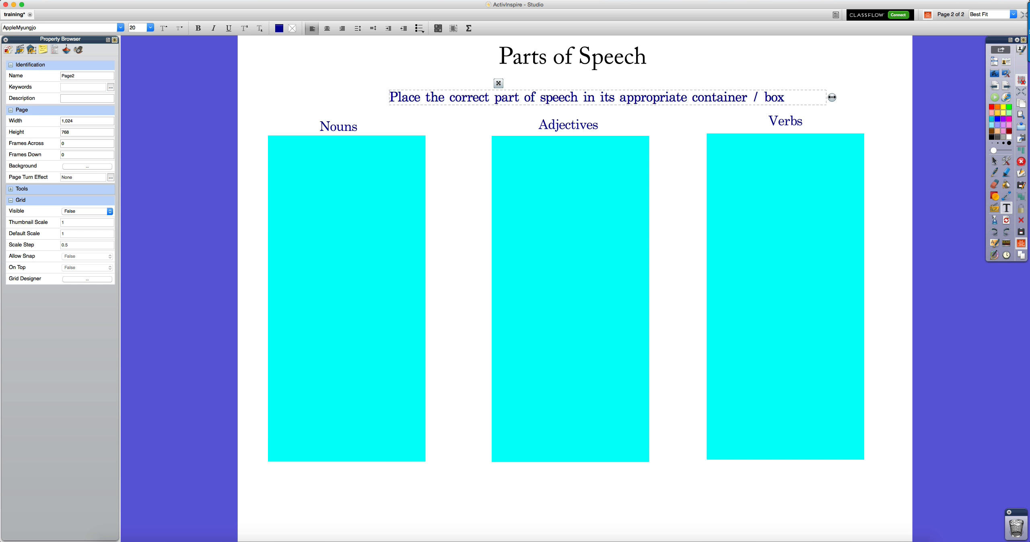
drag(832, 97, 795, 98)
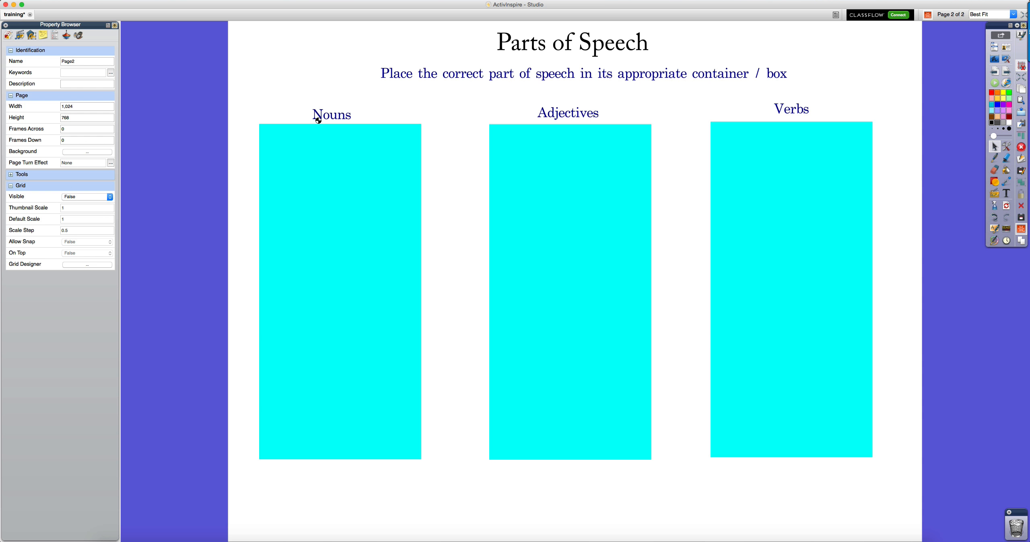
key(super+s)
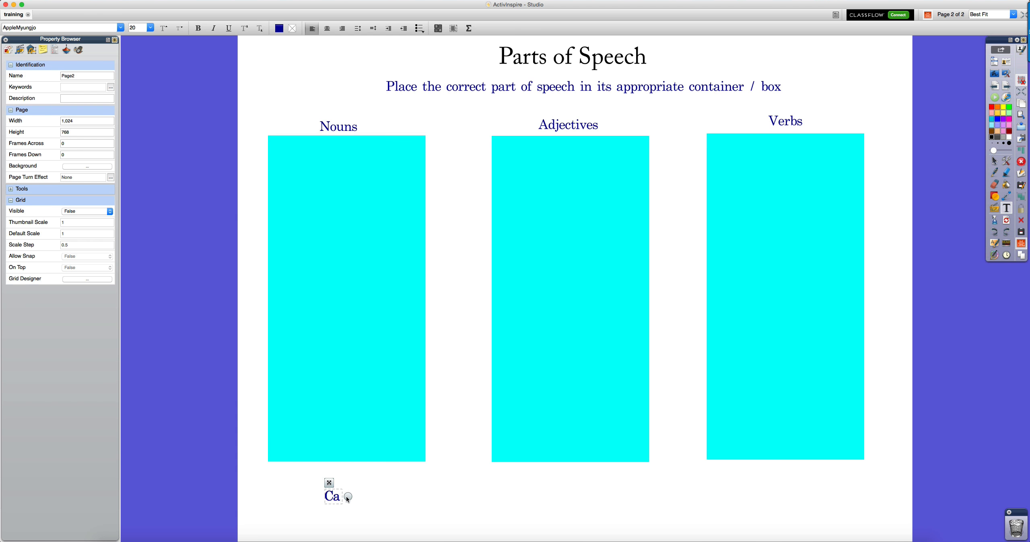
- Add the separate noun text objects "Car", "Tree" and "Street" below the Nouns rectangle
text(r)
click(370, 511)
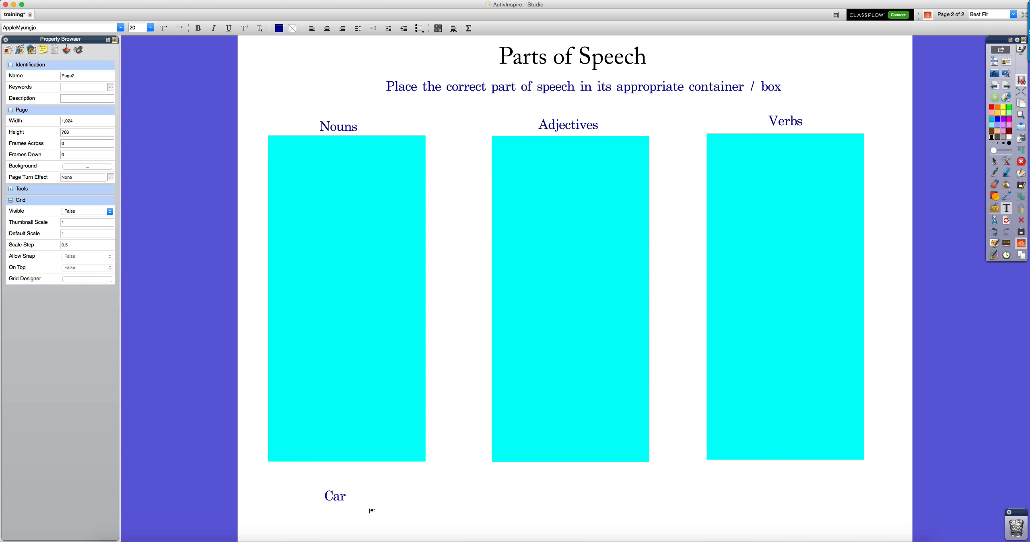
click(370, 510)
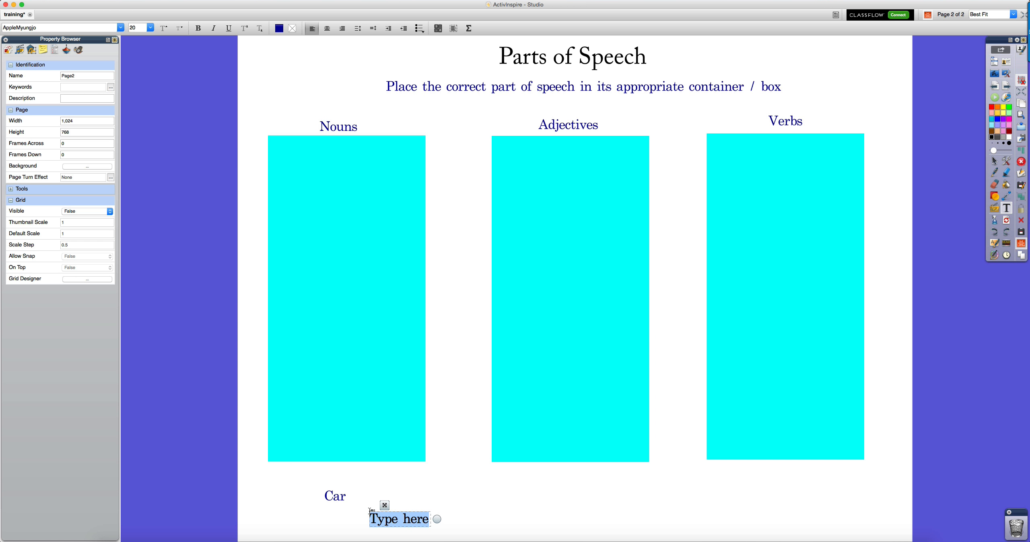
text(Tree)
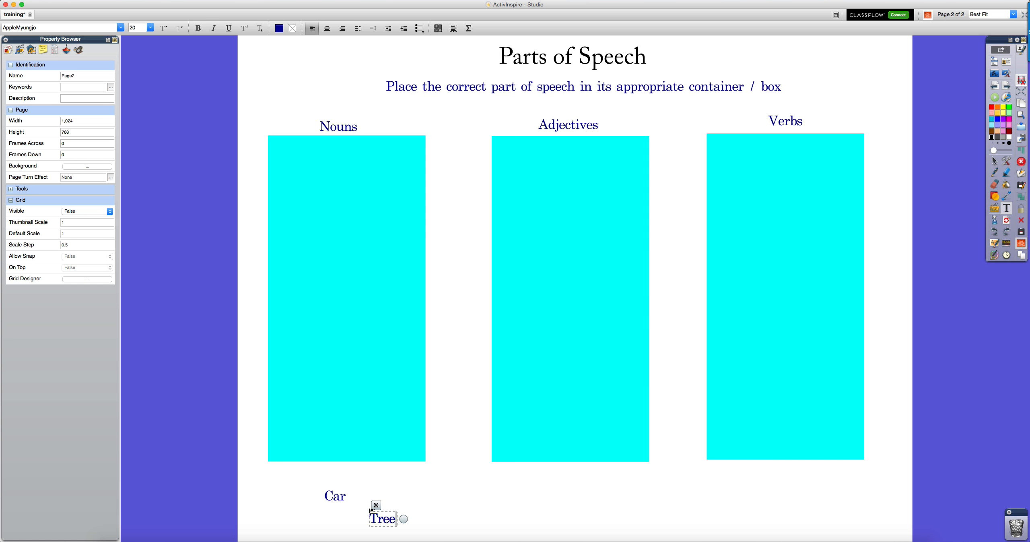
click(402, 490)
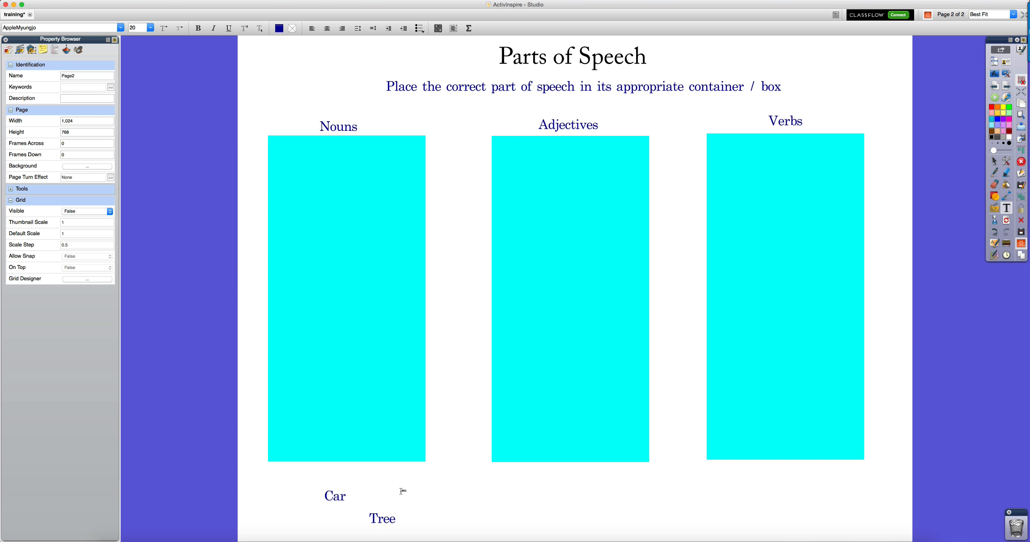
click(402, 491)
text(Street)
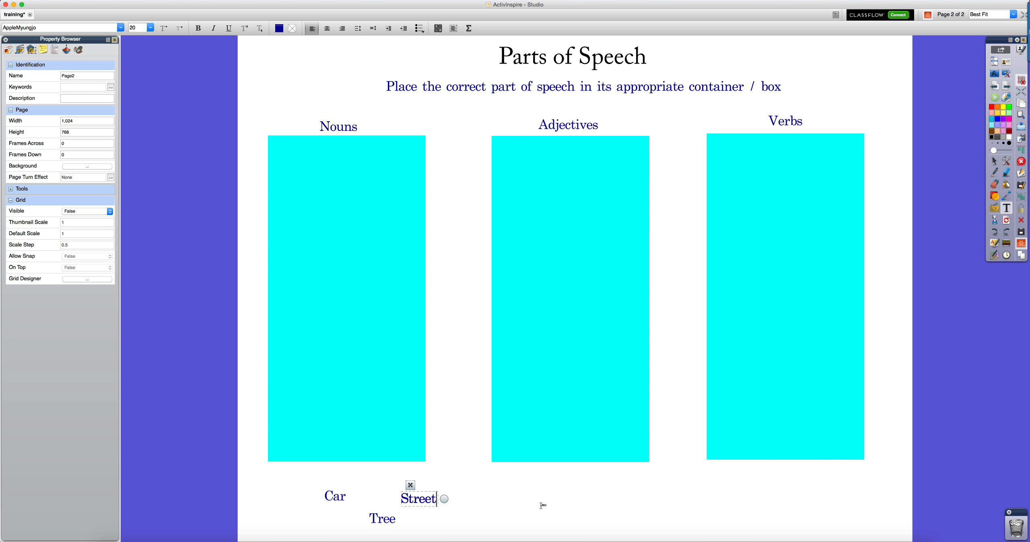
- Add the separate verb text objects "Driving", "Run" and "Rolling" below the Adjectives rectangle
click(530, 504)
click(515, 497)
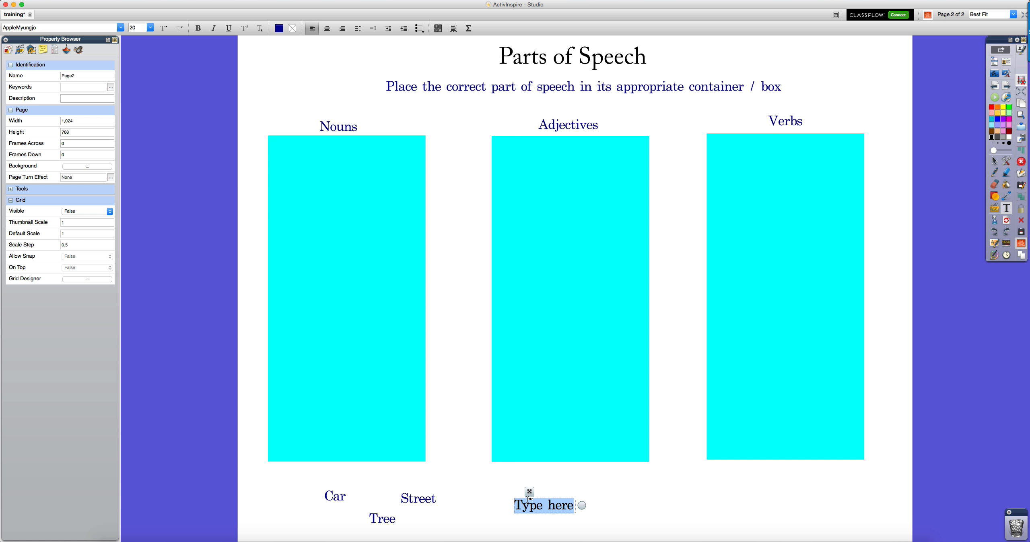
text(Drives)
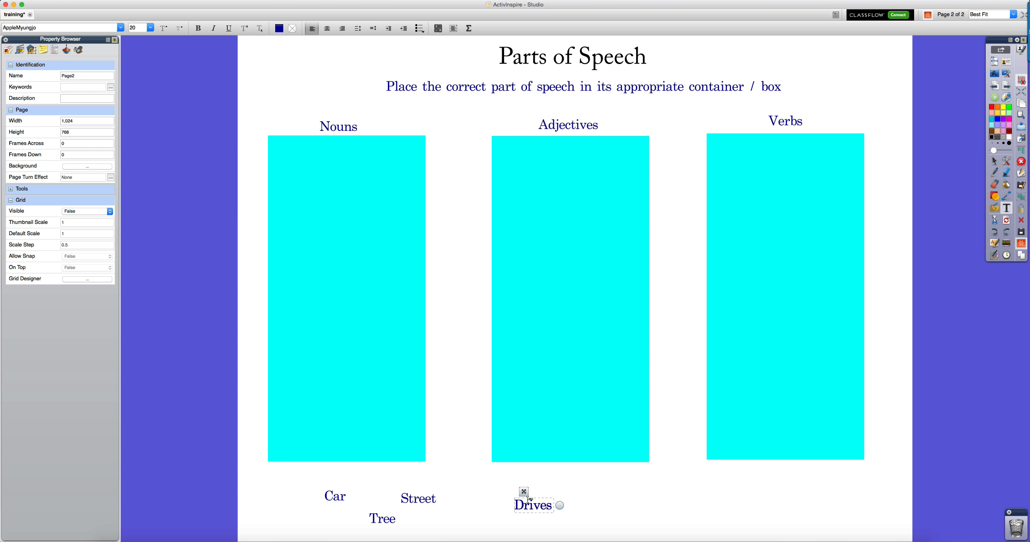
key(BackSpace)
key(BackSpace)
text(ing)
click(556, 523)
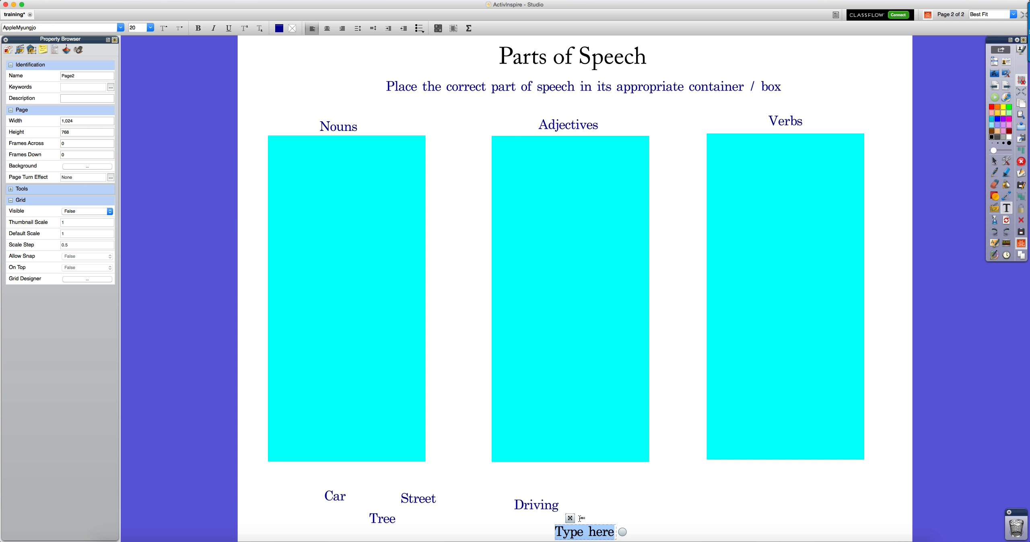
key(BackSpace)
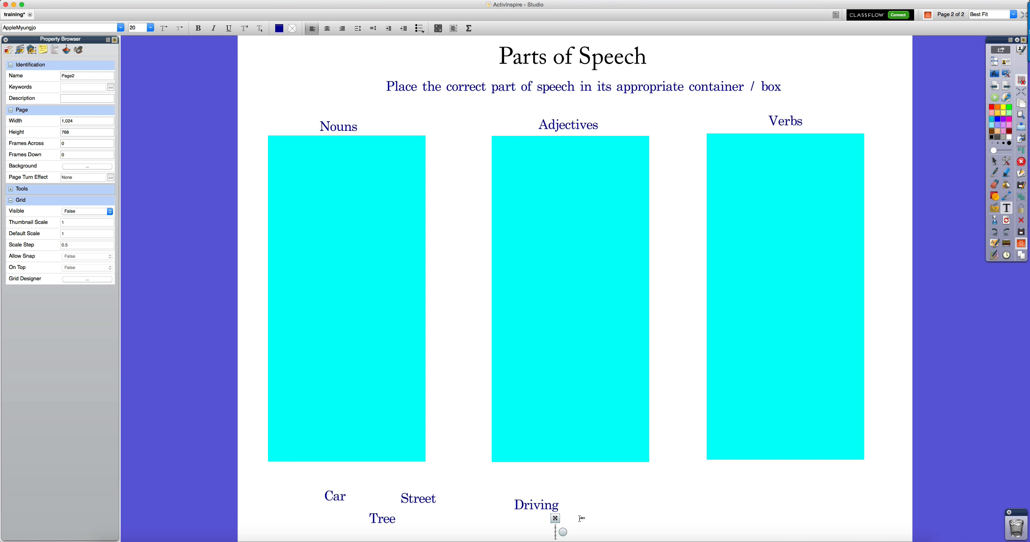
text(Run)
click(591, 518)
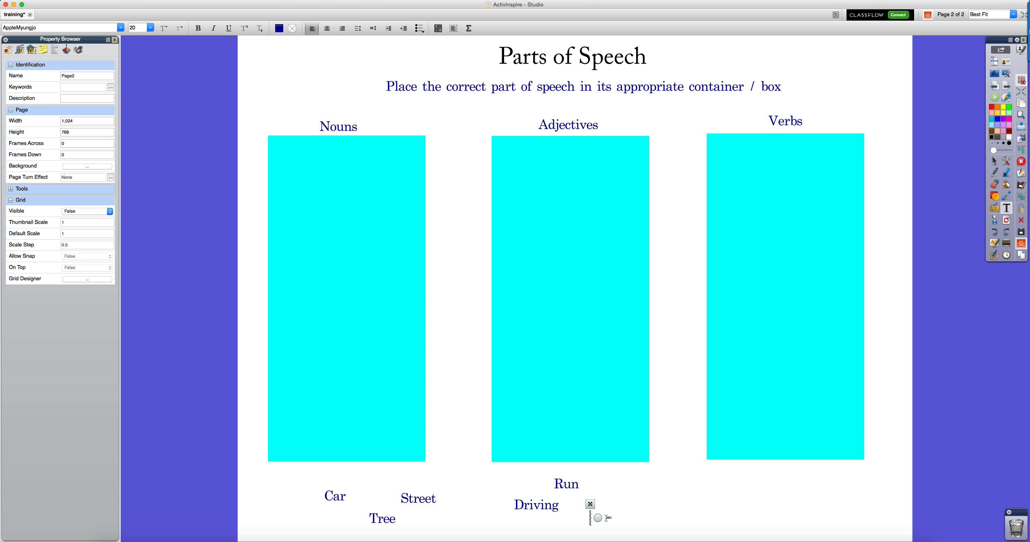
text(Rolling)
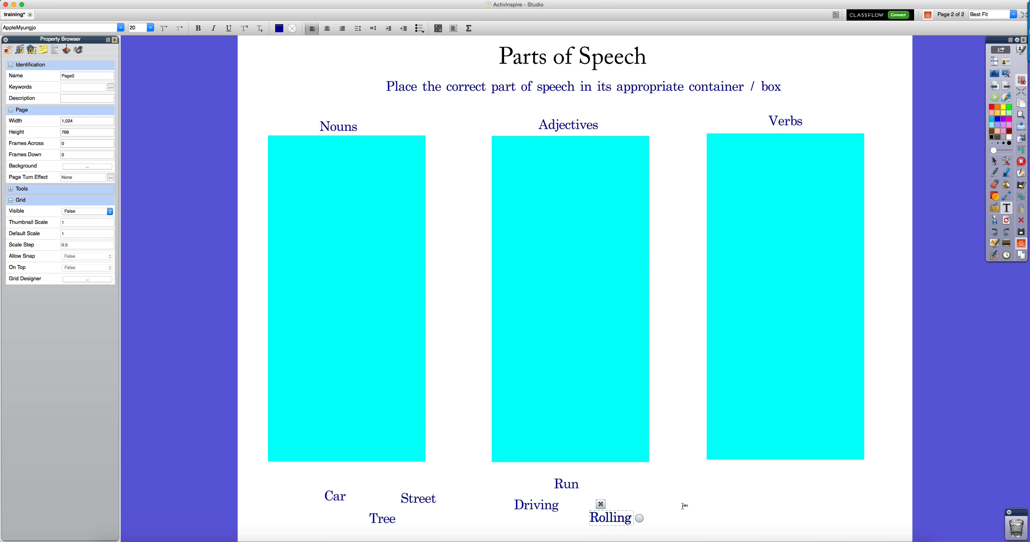
- Add the separate adjective text objects "Silver", "Round" and "Clean" below the Verbs rectangle and save the flipchart
click(720, 486)
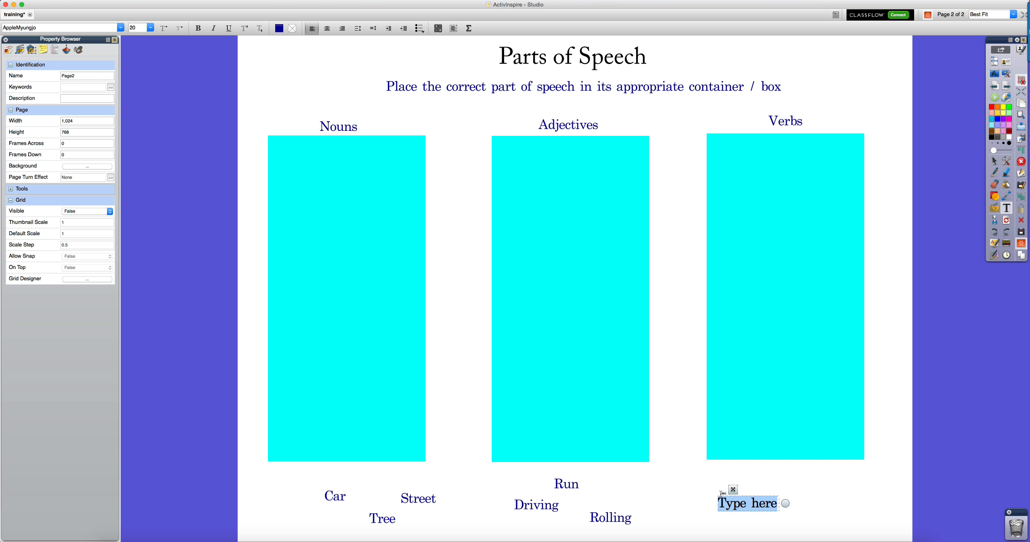
text(Silv)
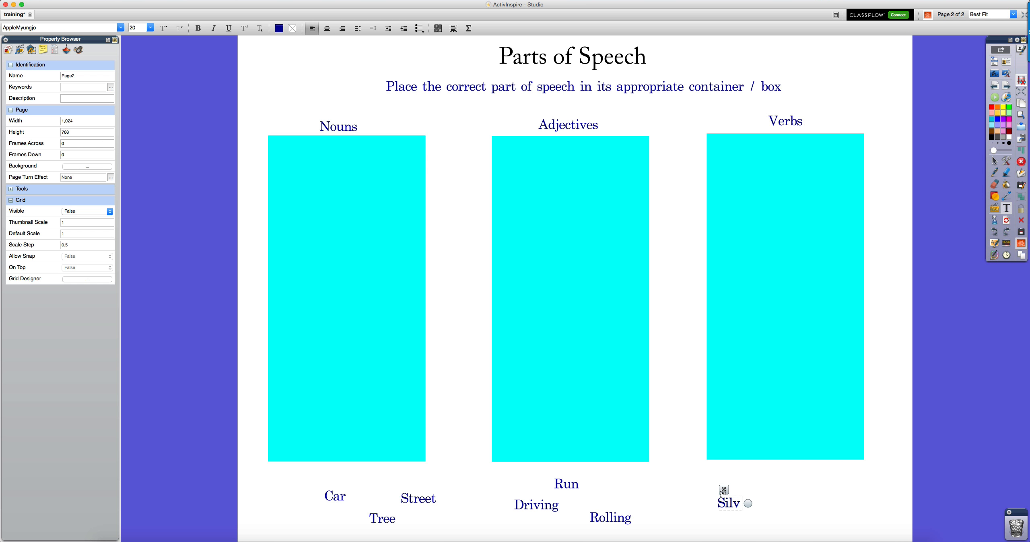
text(er)
click(780, 485)
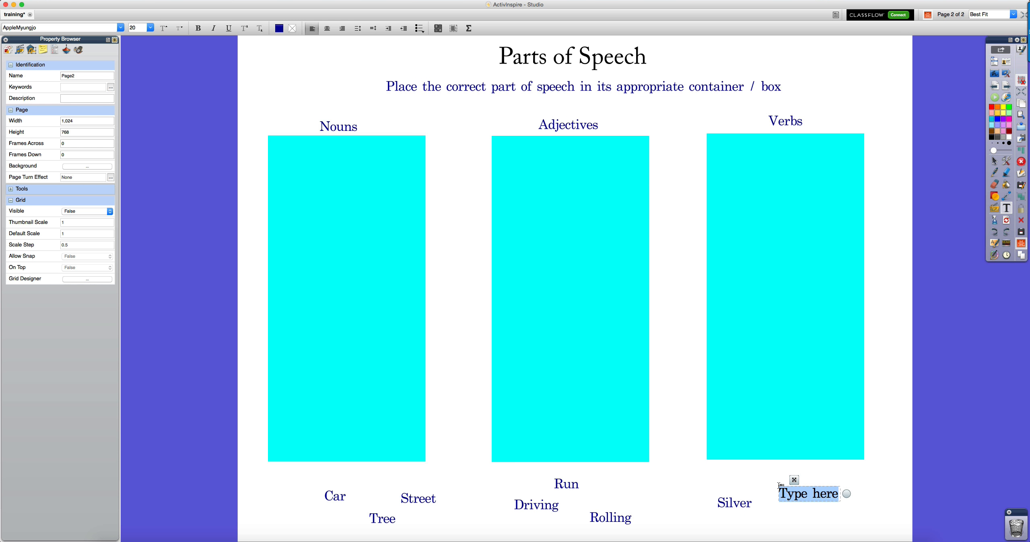
key(BackSpace)
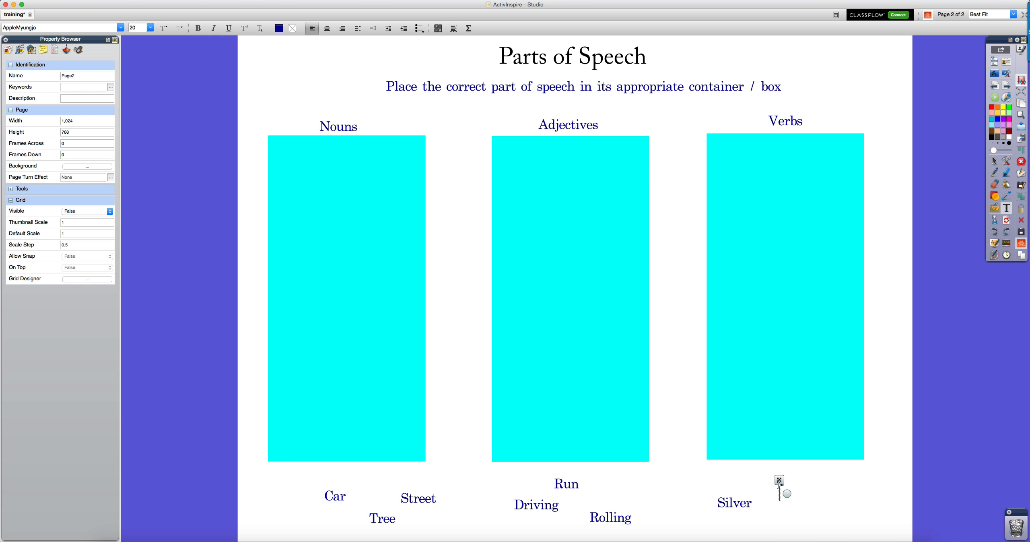
text(Round)
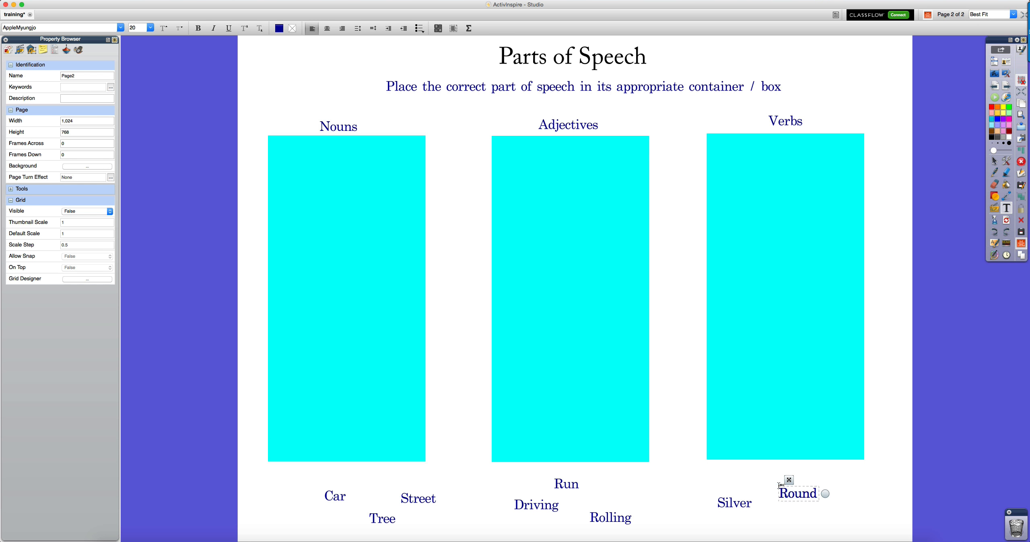
key(Escape)
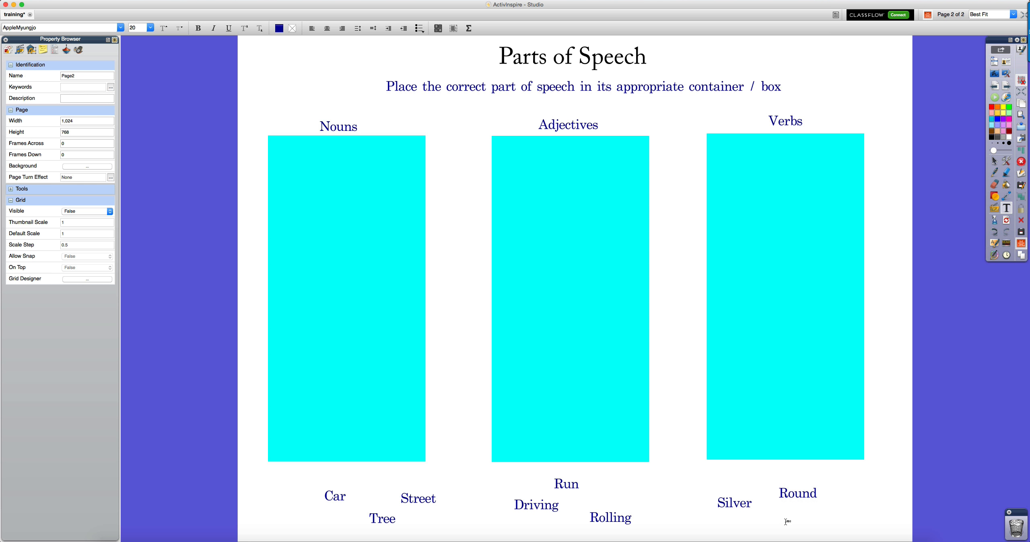
click(787, 521)
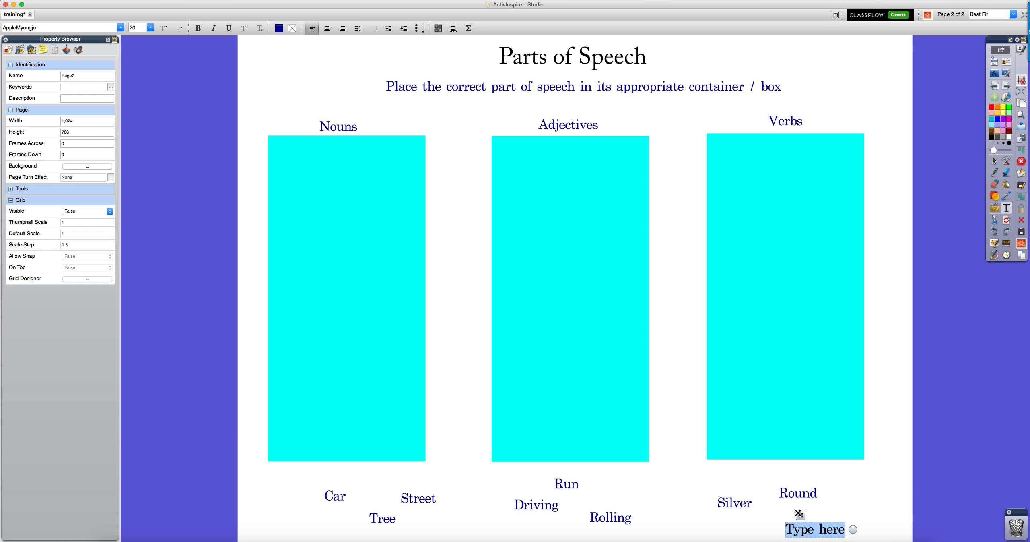
key(BackSpace)
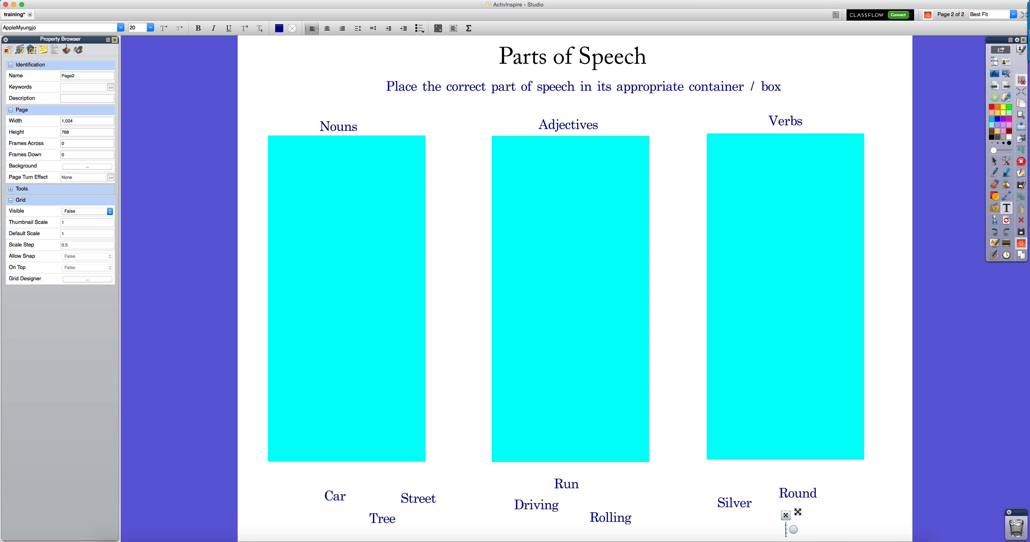
text(Clean)
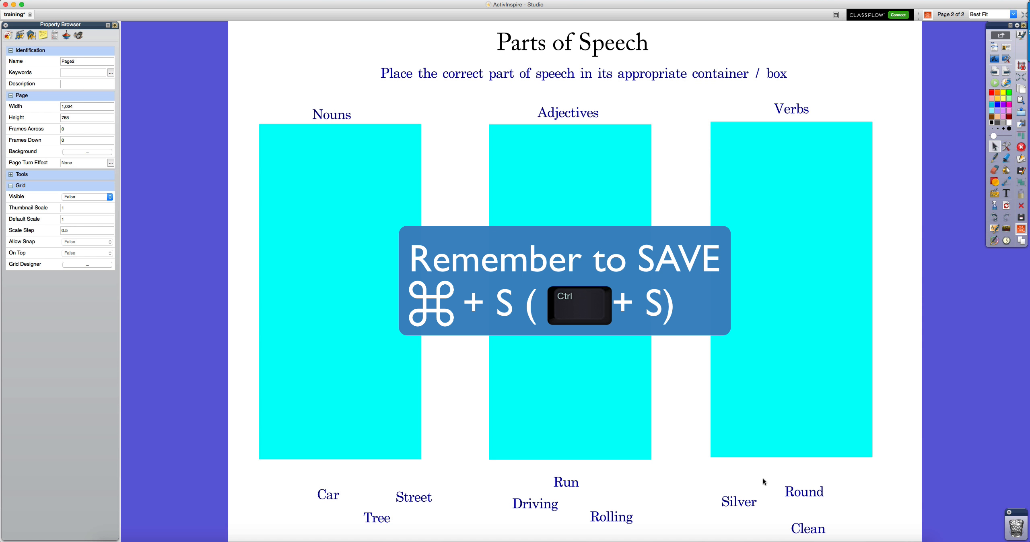
key(super+s)
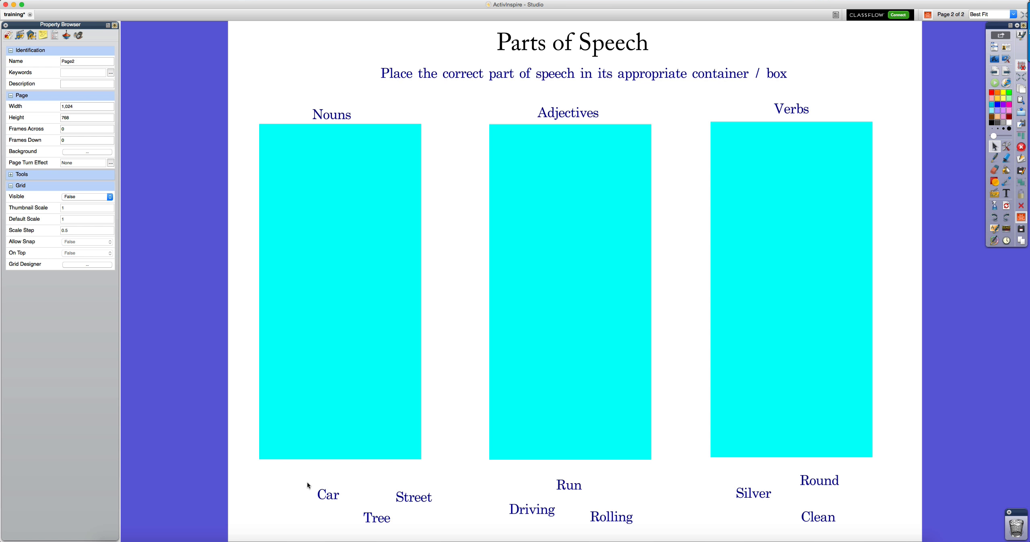
- Assign the keyword "noun" to the words Car, Tree and Street together
drag(307, 481, 455, 531)
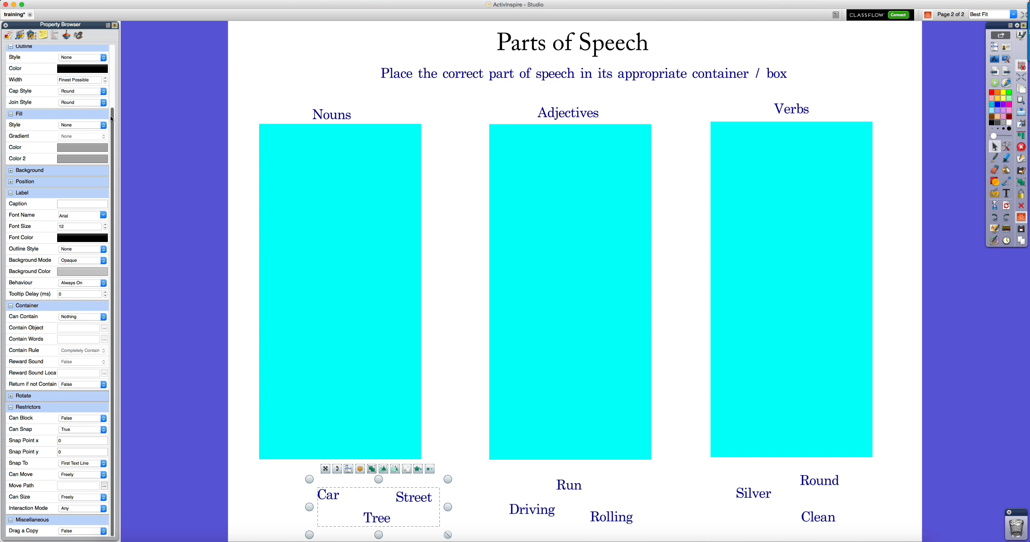
scroll(111, 117, up, 4)
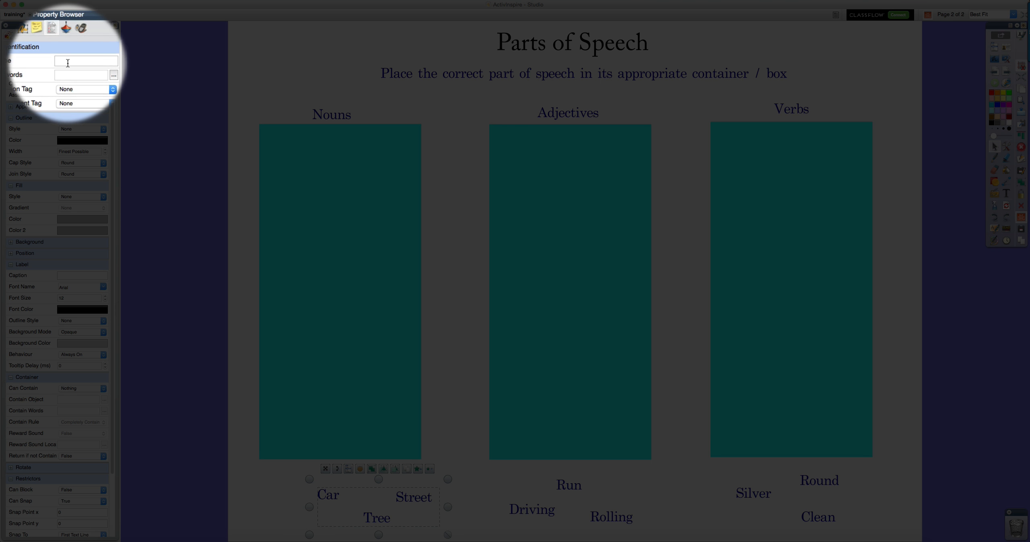
click(104, 74)
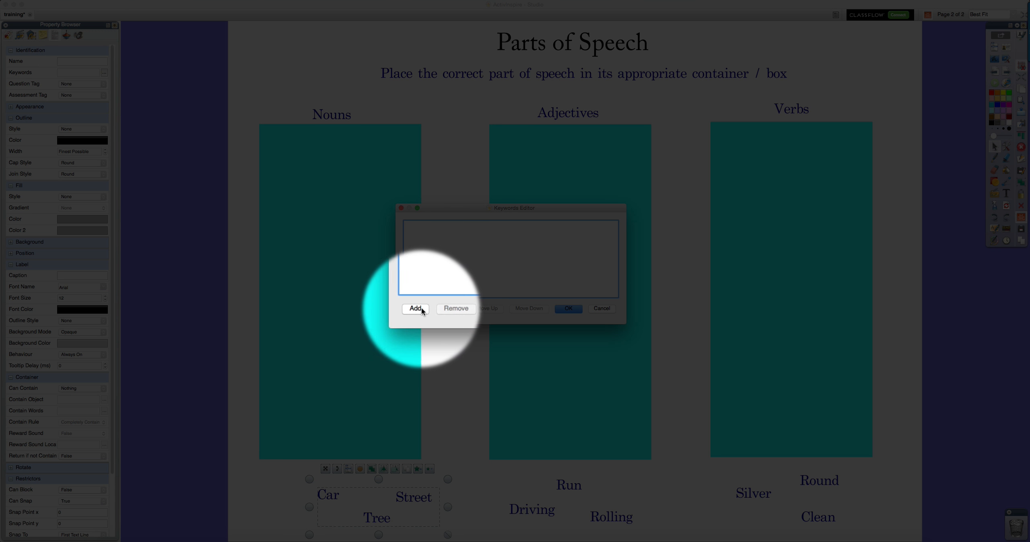
click(417, 308)
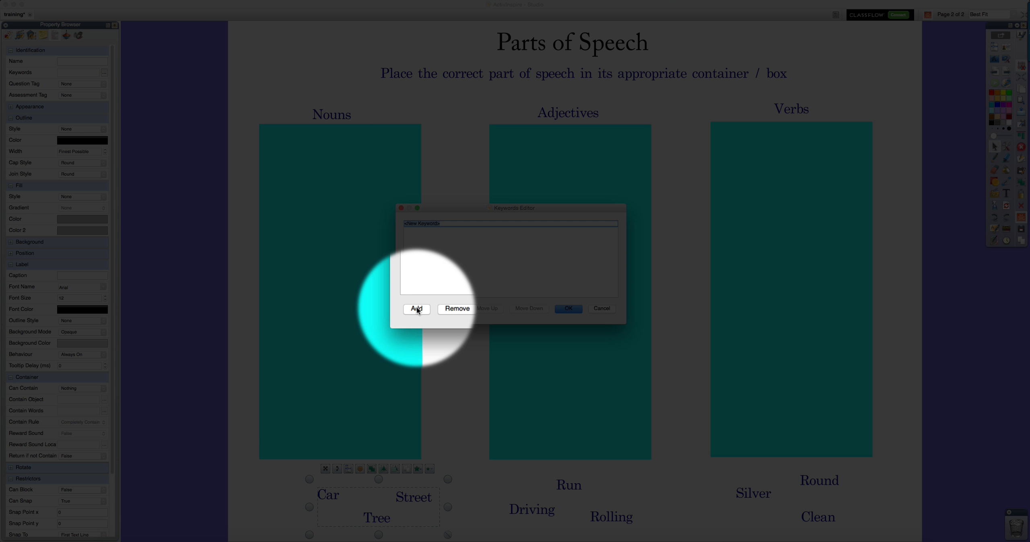
text(noun)
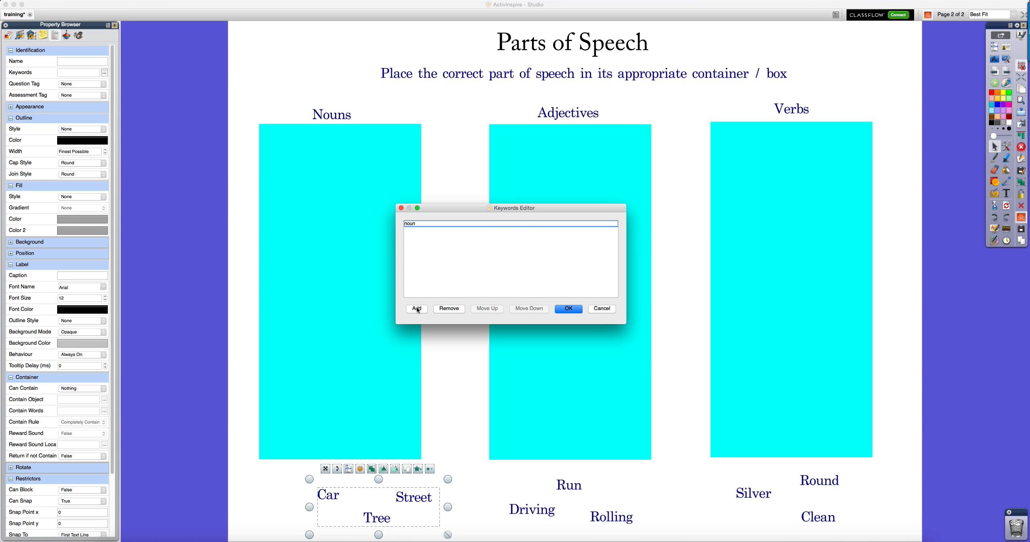
click(417, 308)
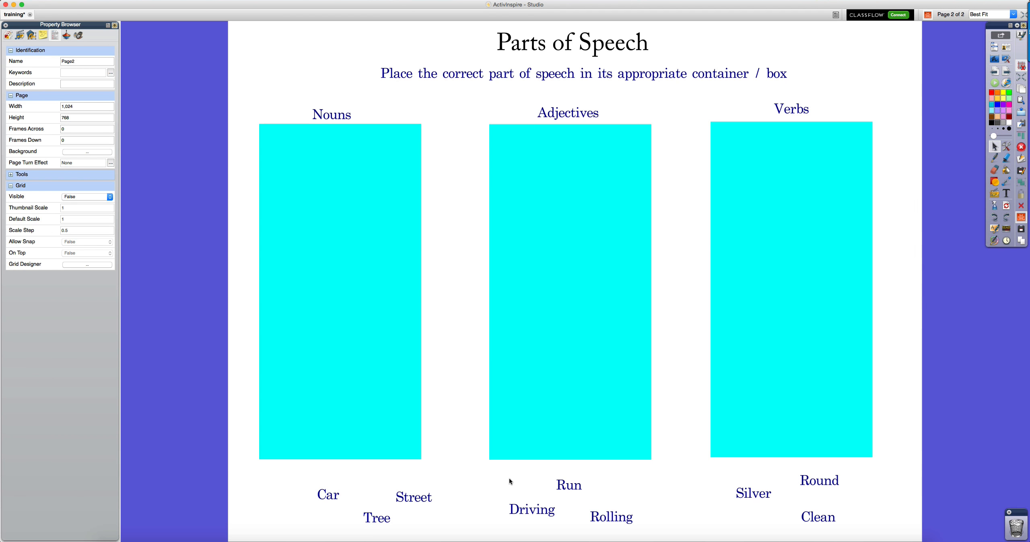
- Assign the keywords "verb" and "verbs" to the words Run, Driving and Rolling together
drag(496, 470, 646, 531)
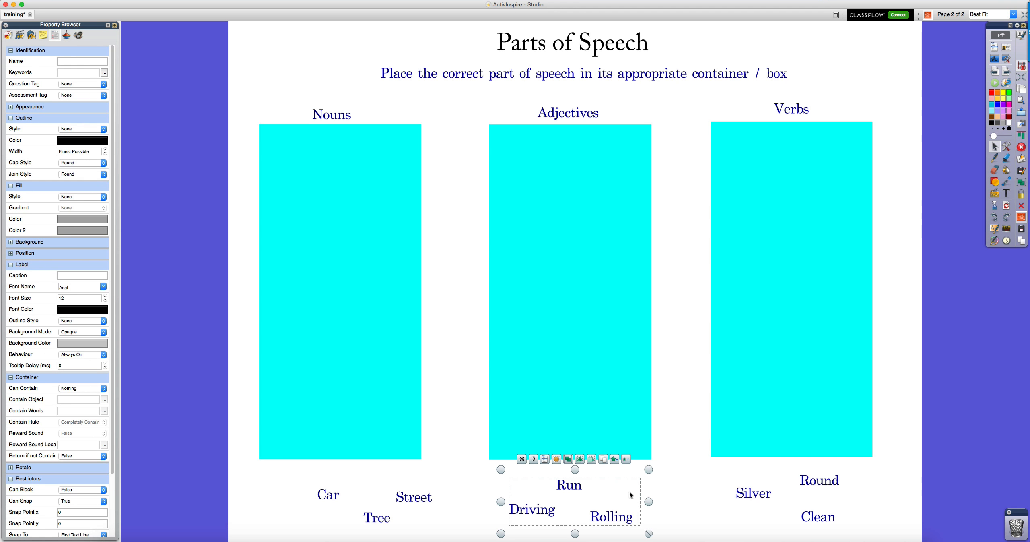
click(104, 73)
click(445, 224)
text(verb)
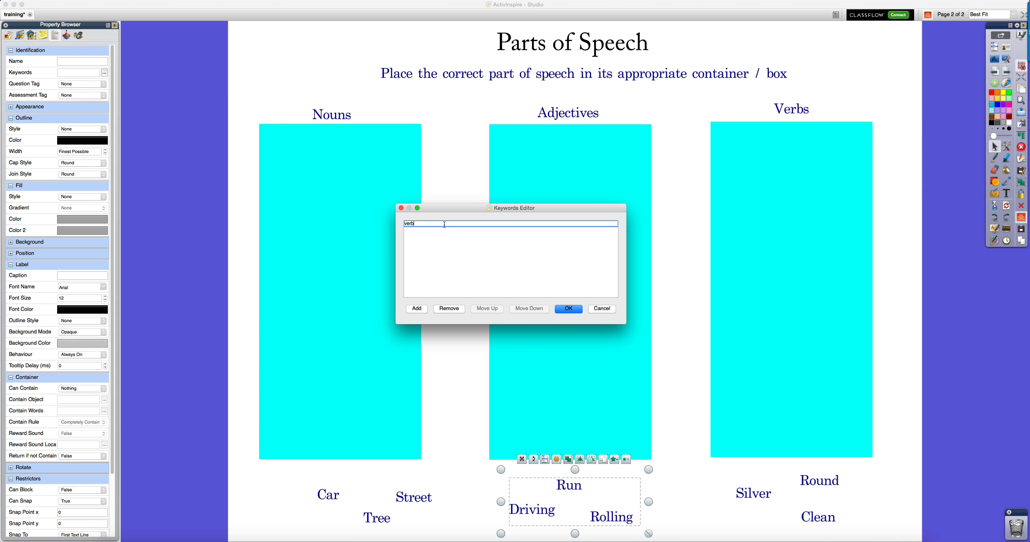
click(422, 230)
text(v)
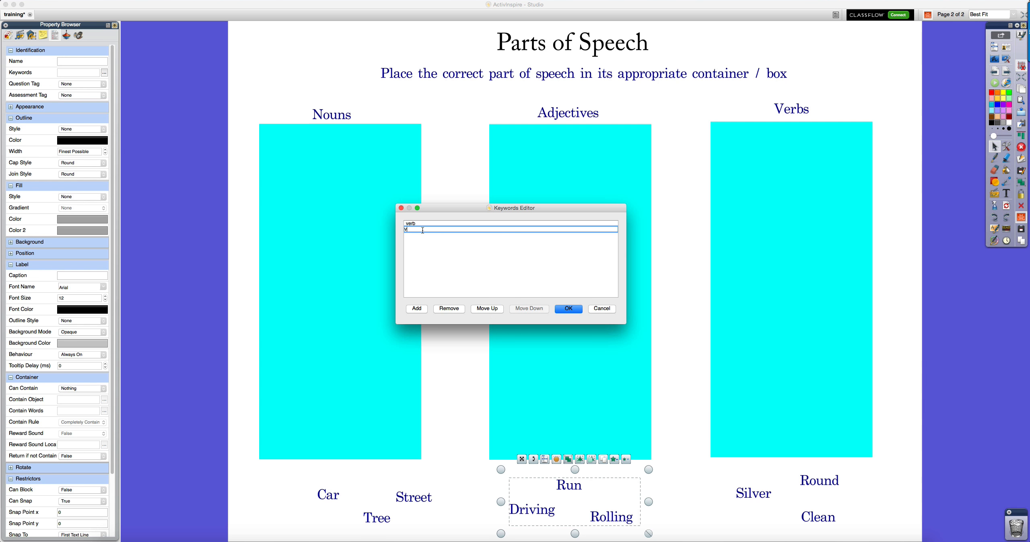
text(erbs)
key(Return)
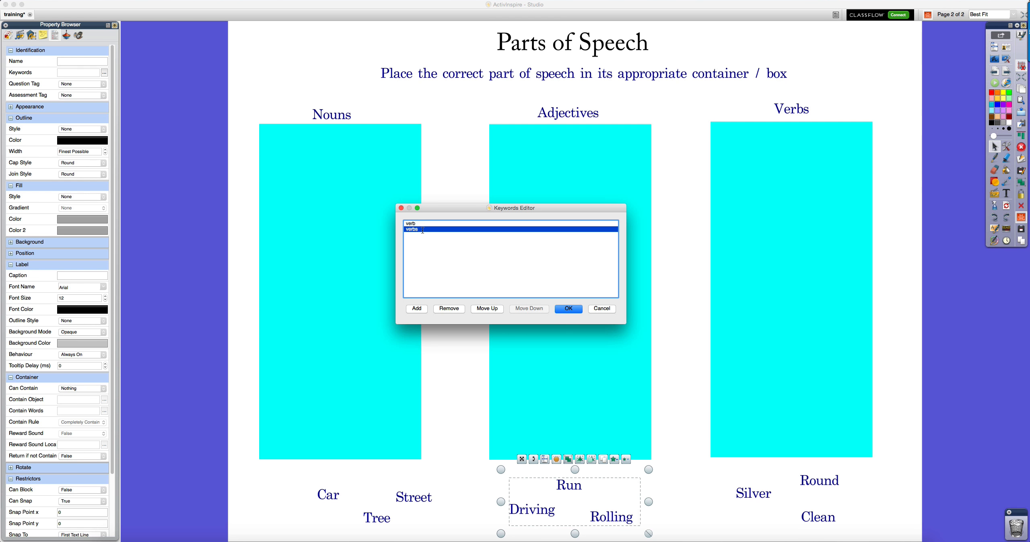
click(572, 309)
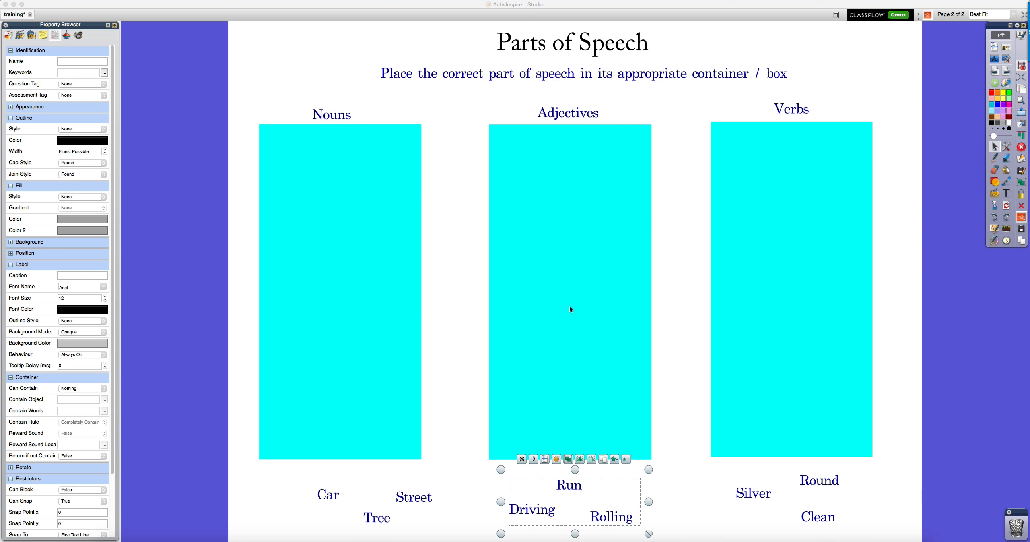
click(718, 491)
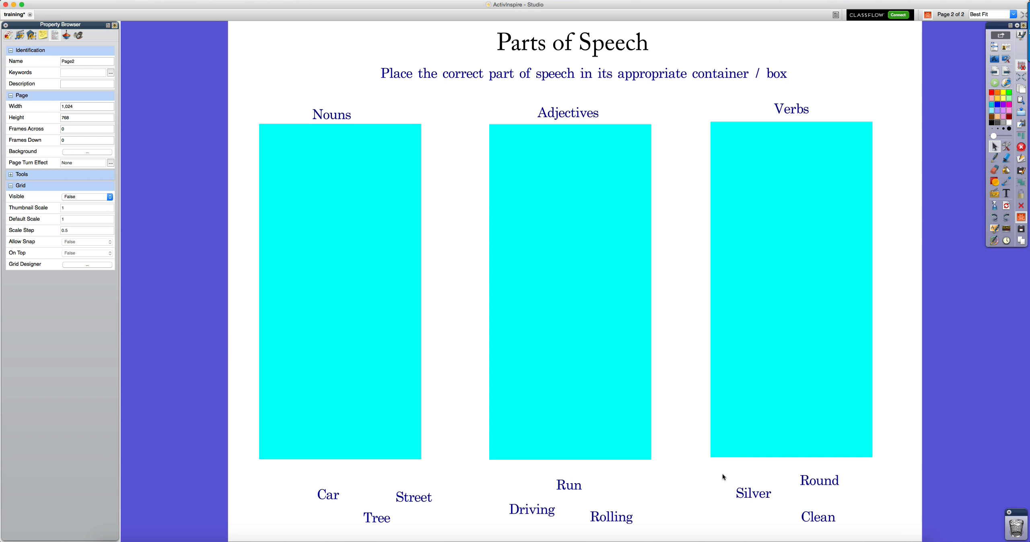
- Assign the keywords "adjective" and "adjectives" to the words Silver, Round and Clean together
drag(736, 466, 853, 527)
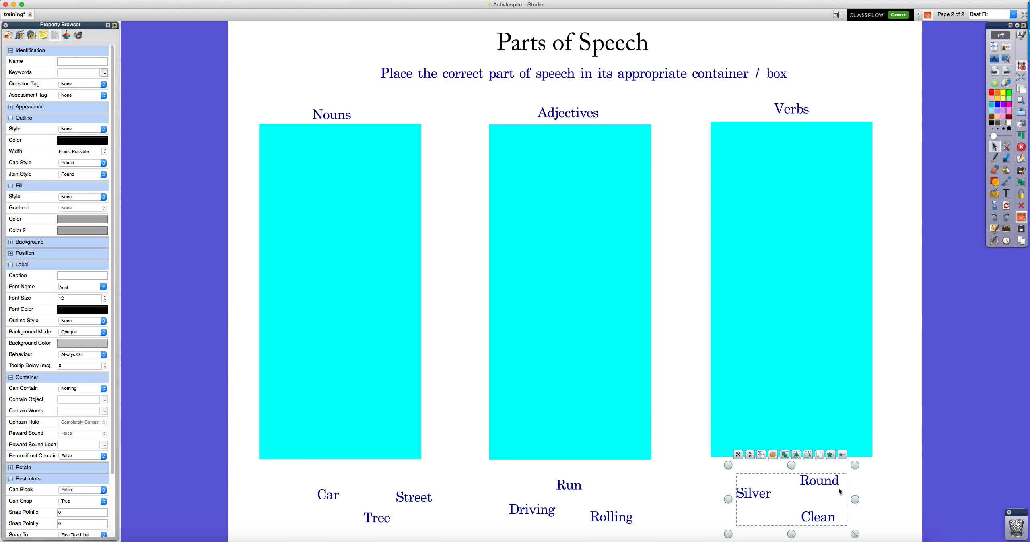
click(105, 73)
click(416, 308)
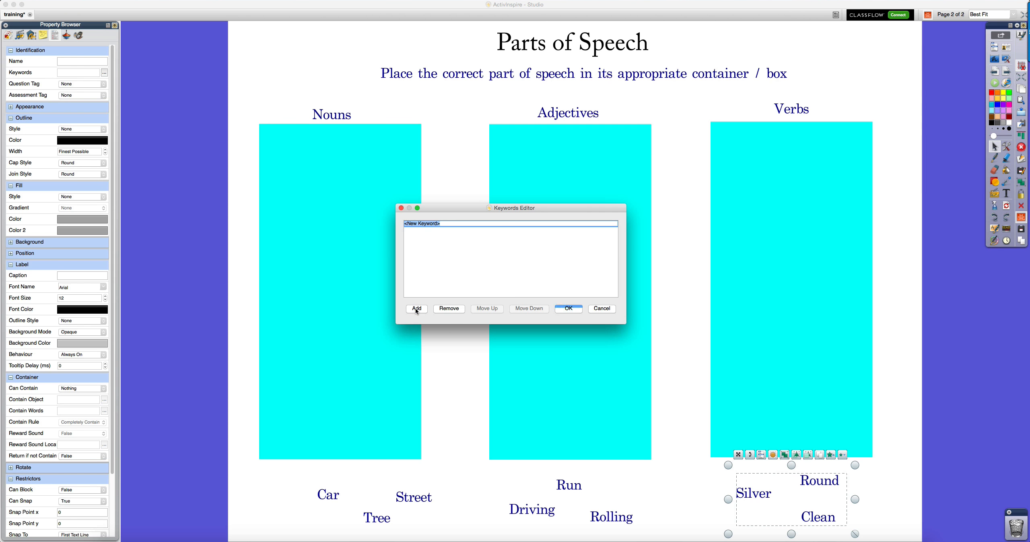
text(adjective)
key(Return)
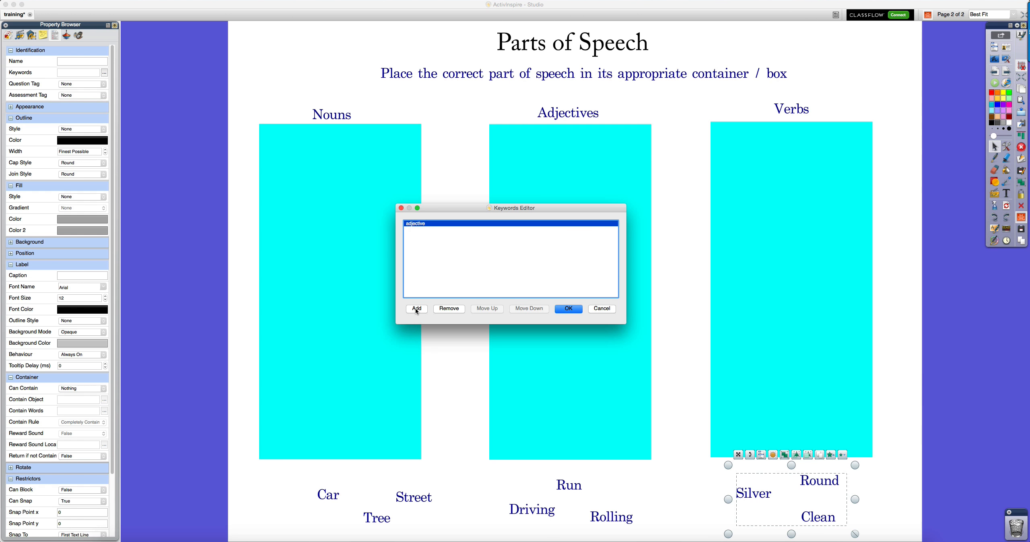
click(416, 308)
text(ad)
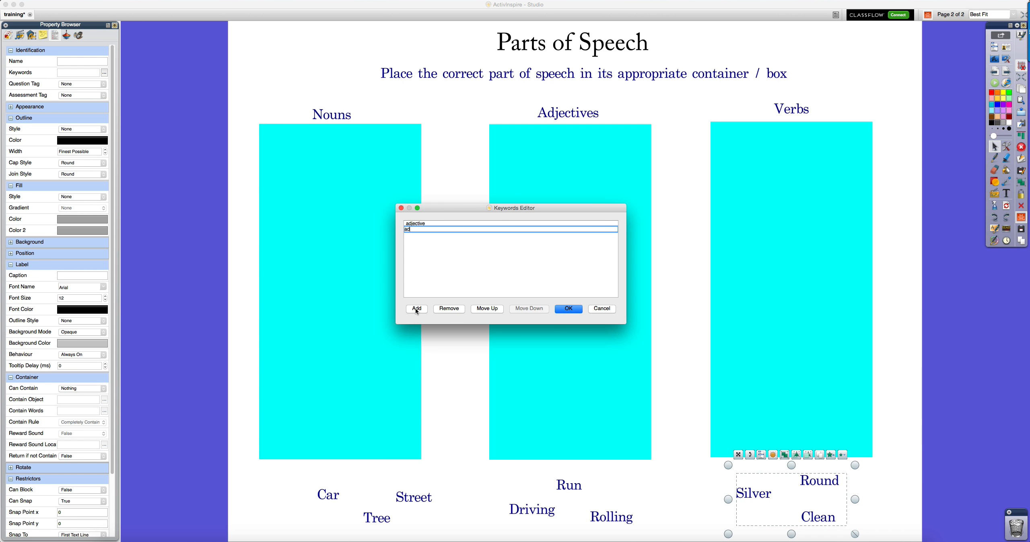
text(jectives)
click(416, 308)
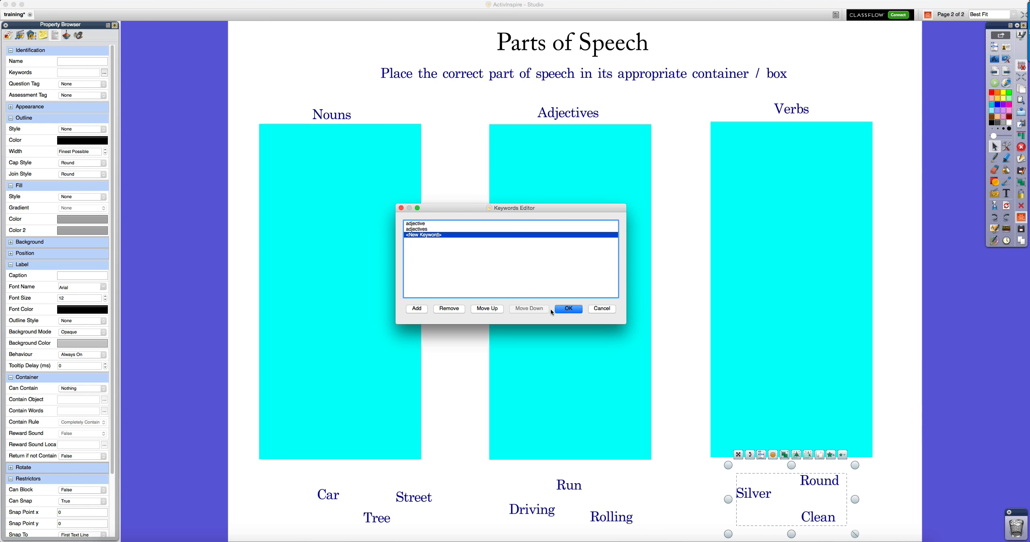
click(564, 308)
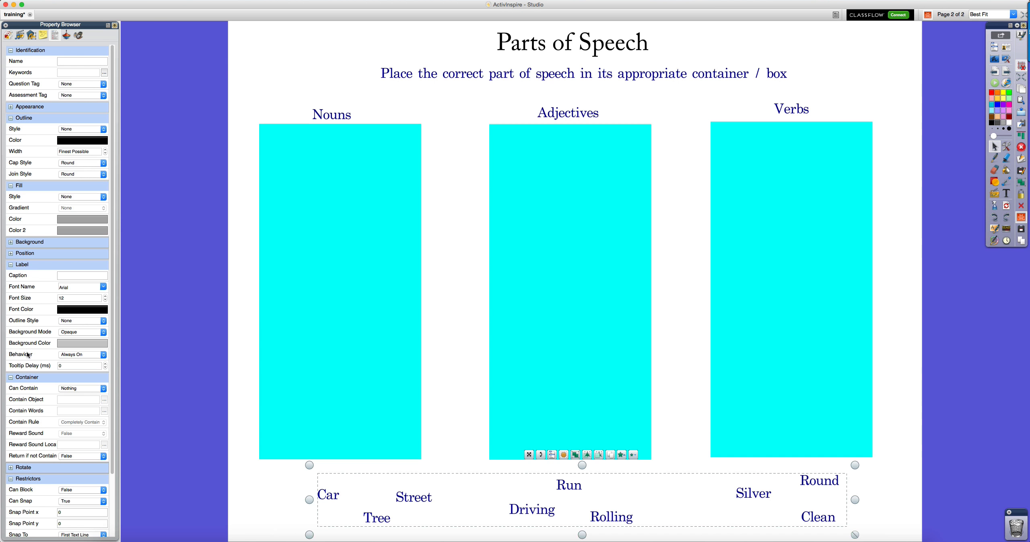
- Set Return if not Contained to True for all nine words and save the flipchart
click(11, 264)
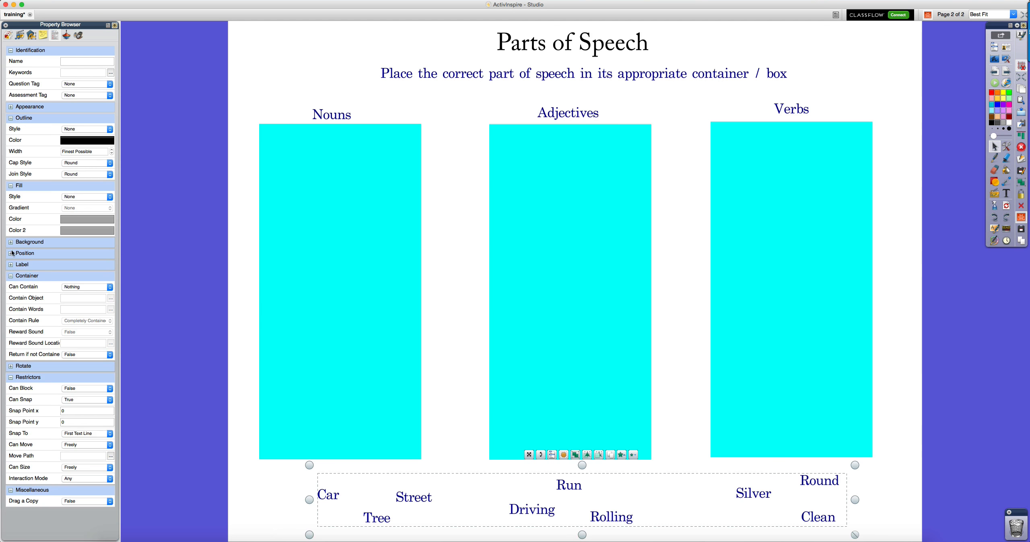
click(6, 118)
click(11, 50)
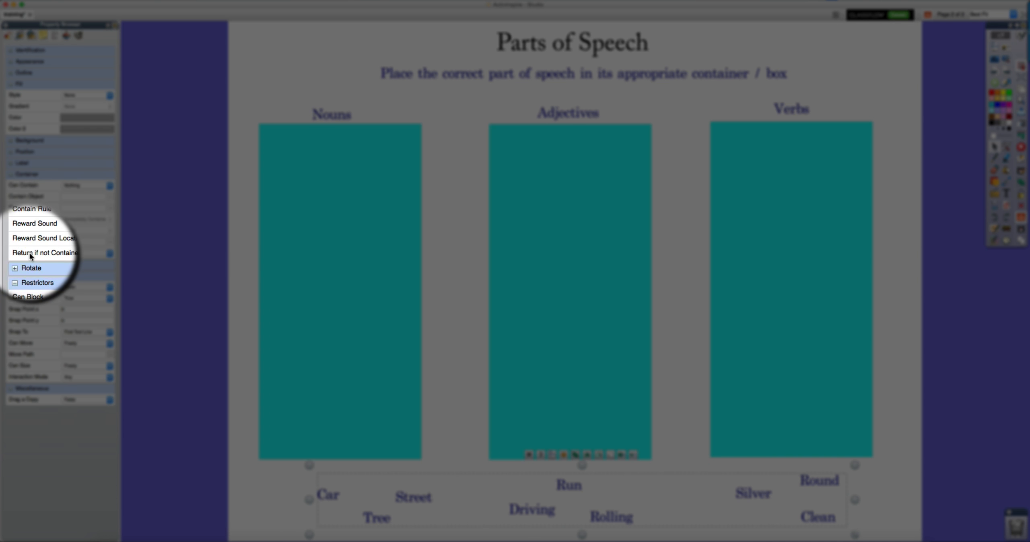
click(83, 253)
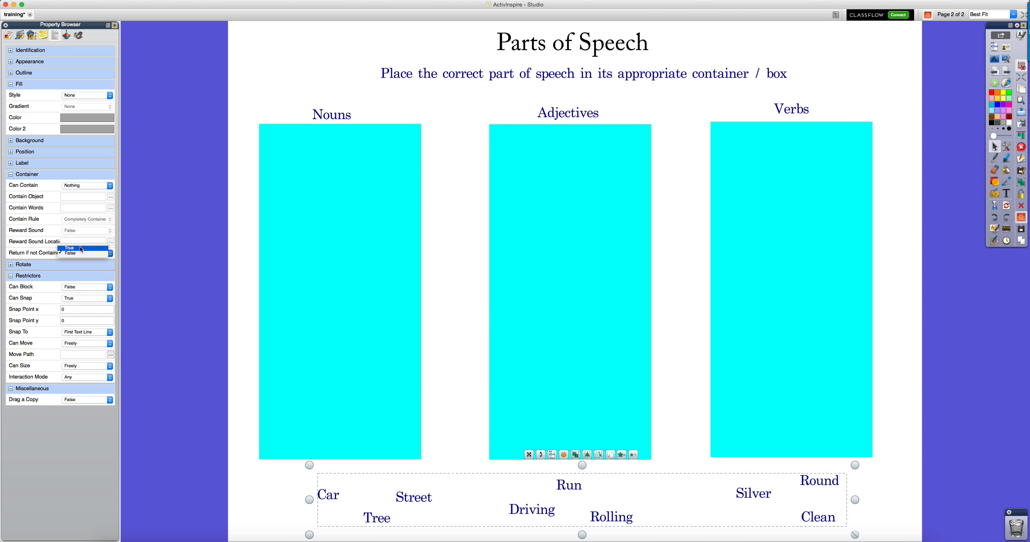
click(81, 248)
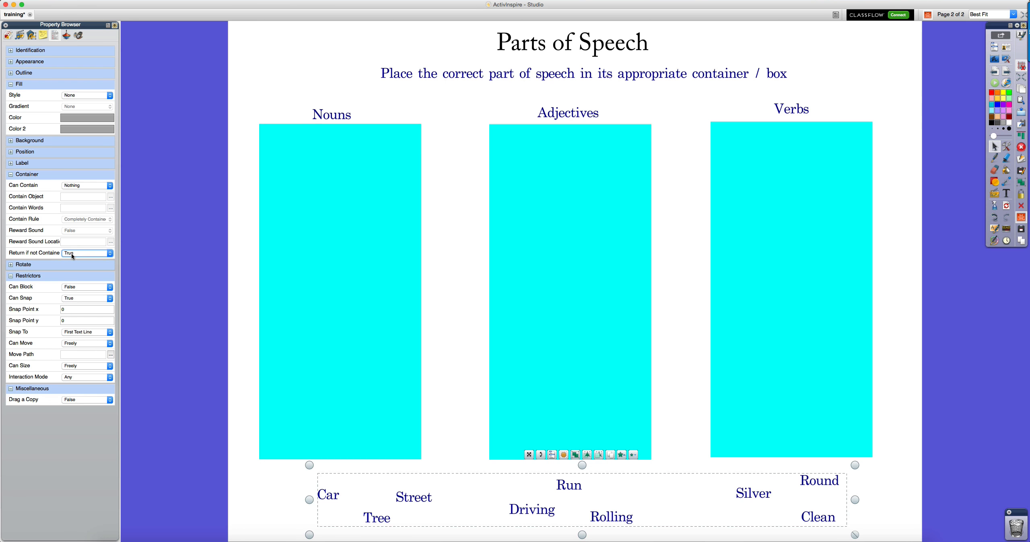
scroll(70, 253, down, 1)
click(251, 499)
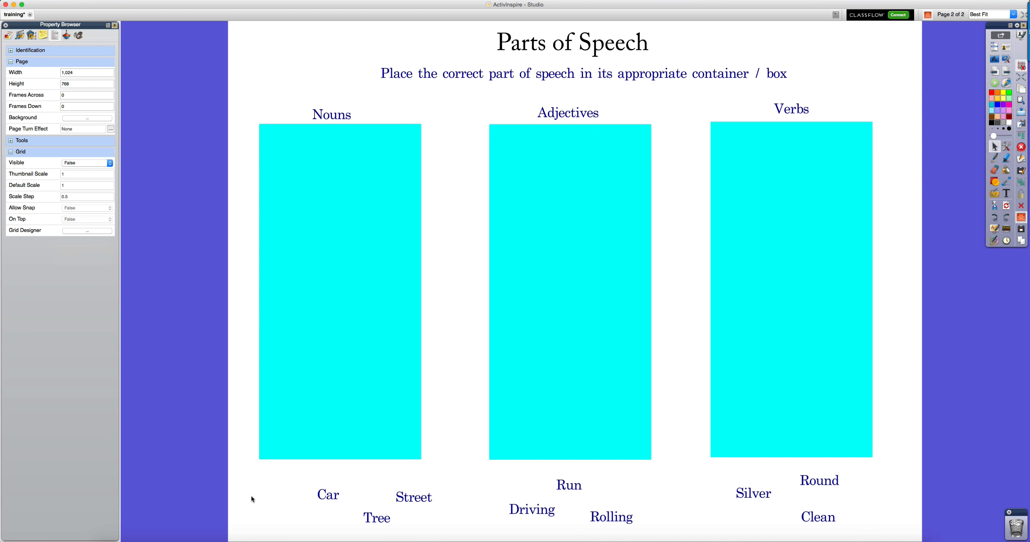
key(super+s)
- Set the Nouns container to accept keywords, with "nouns" and "noun" as its contain words
click(360, 214)
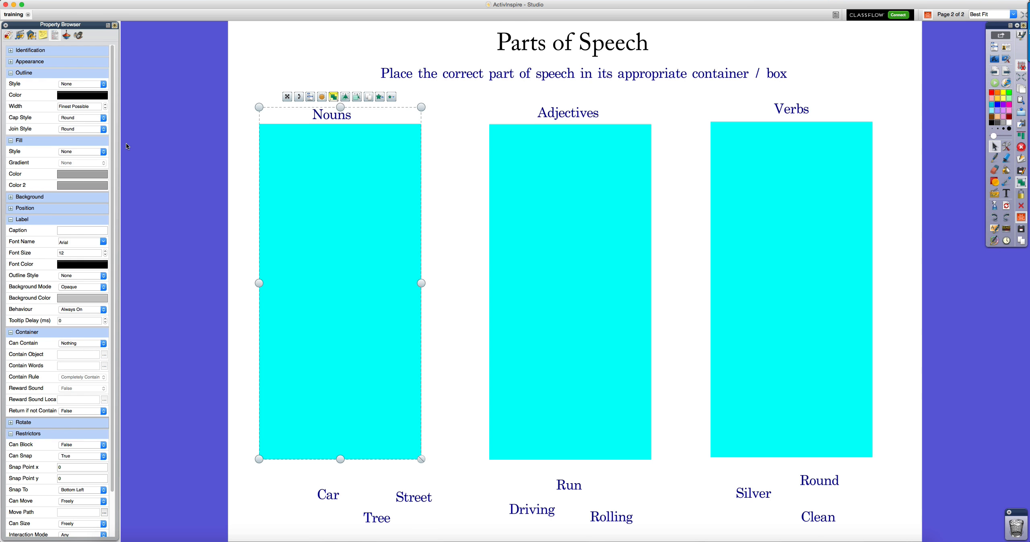
click(83, 344)
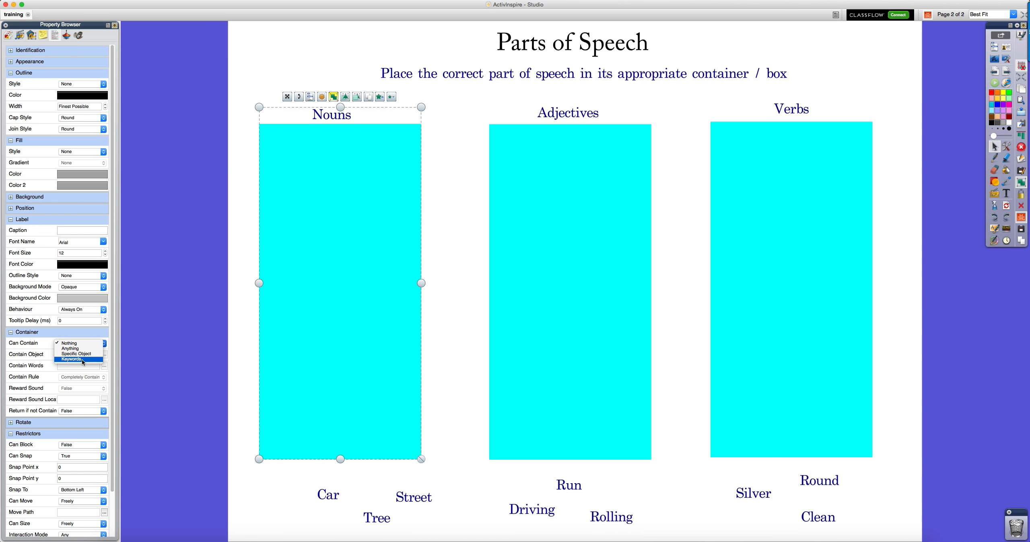
click(83, 359)
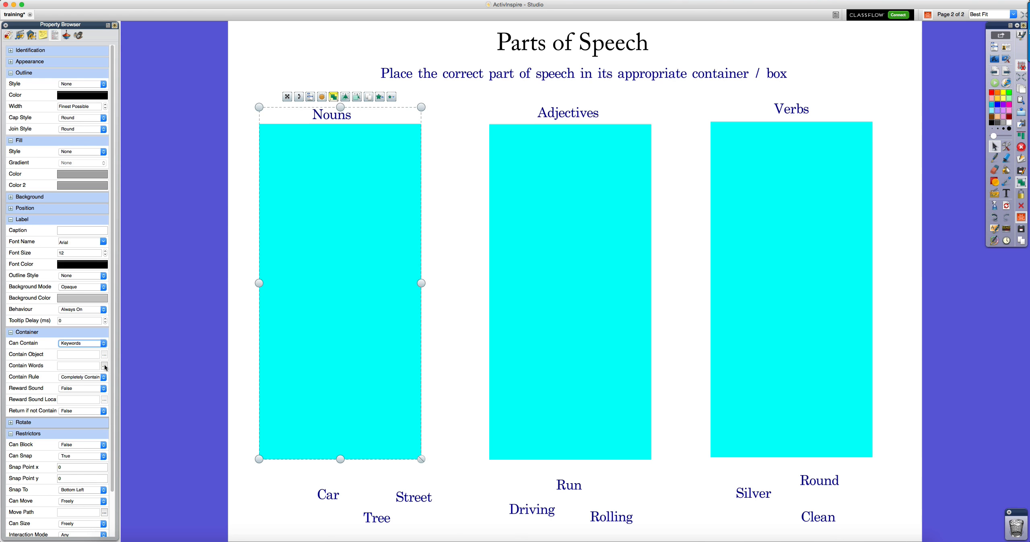
click(104, 366)
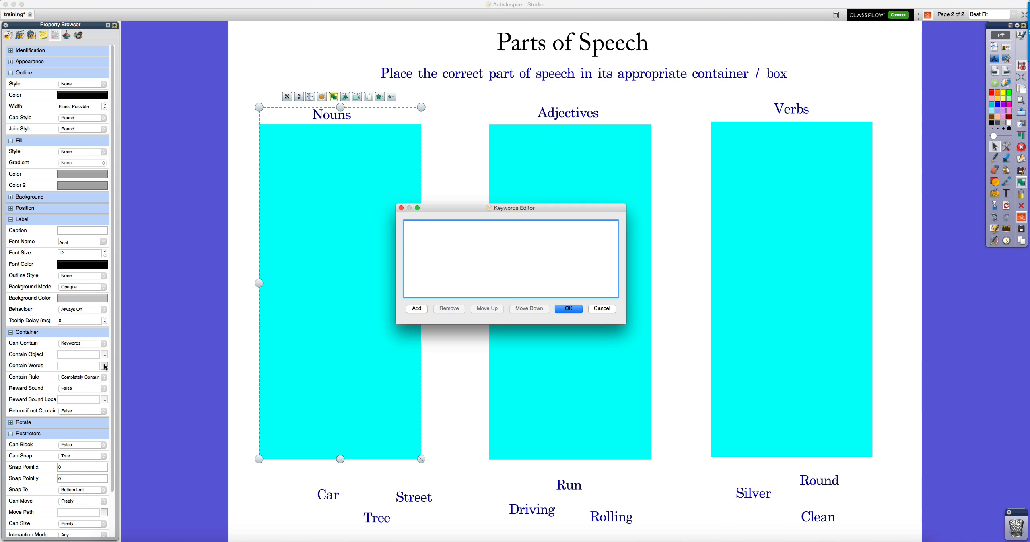
click(416, 308)
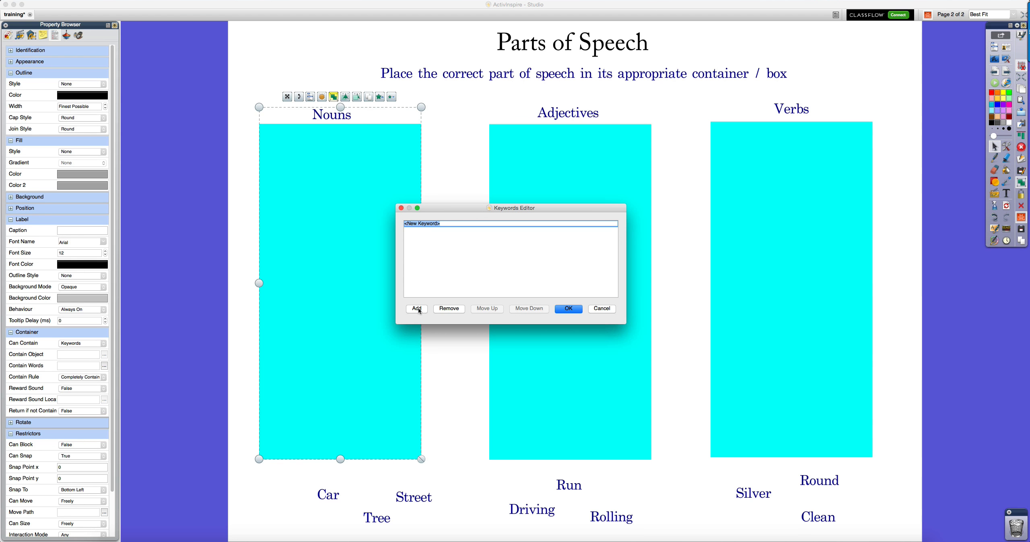
text(nouns)
key(Return)
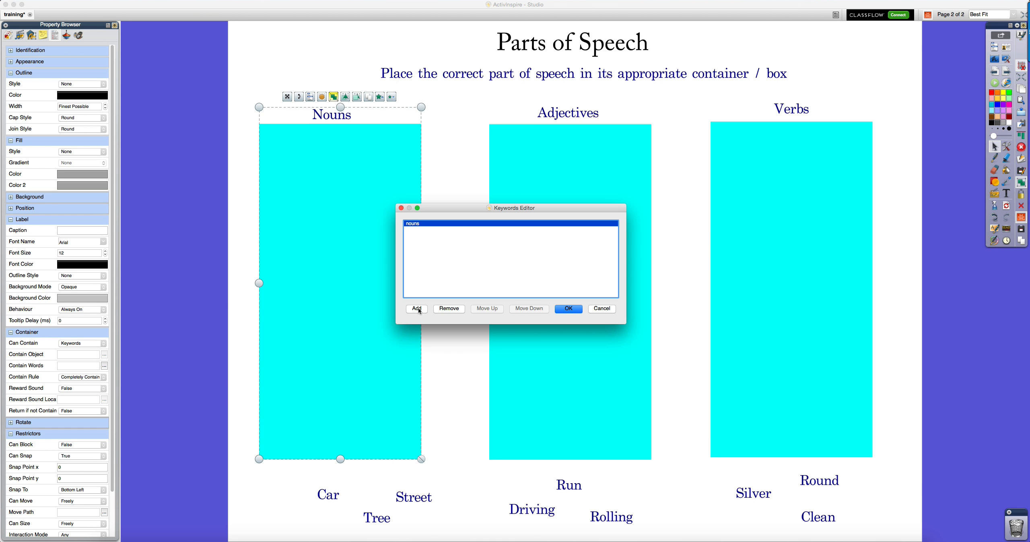
click(418, 307)
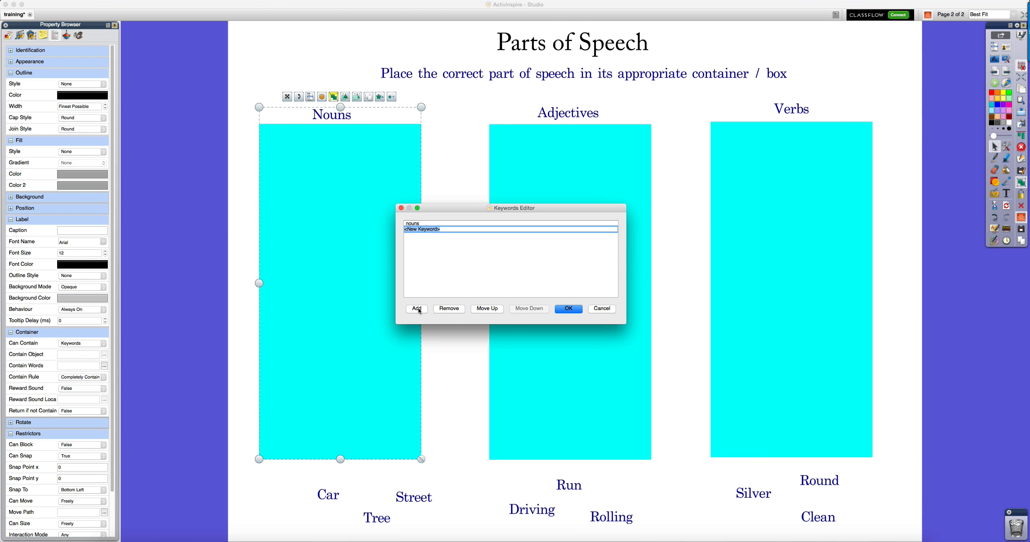
text(noun)
key(Return)
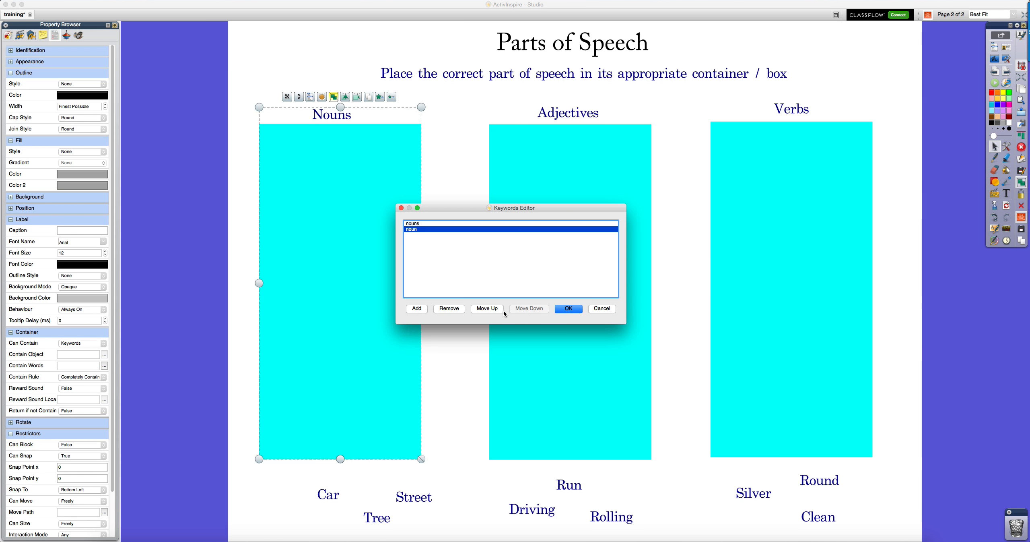
click(569, 308)
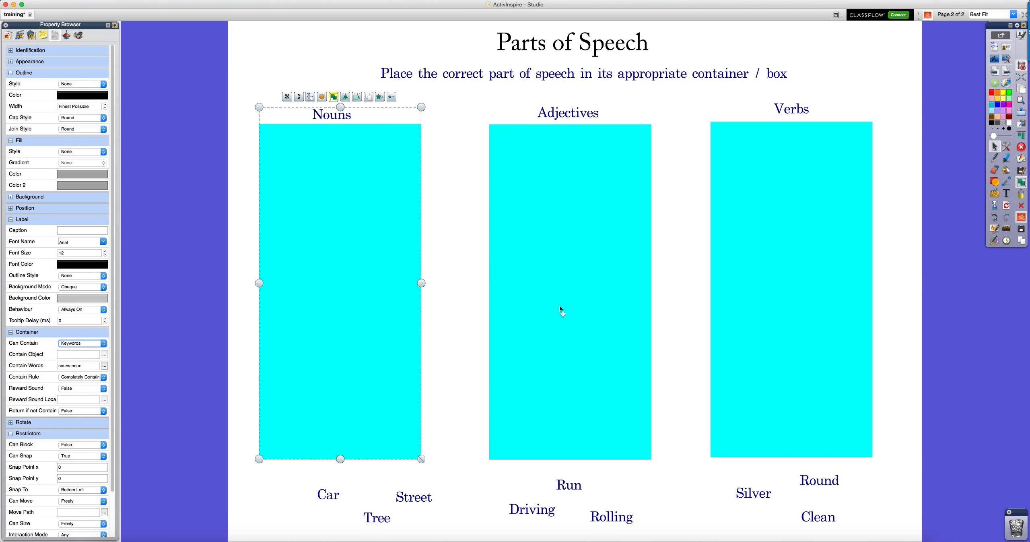
- Set the Adjectives container to accept keywords, with "adjective" and "adjectives" as its contain words
click(560, 306)
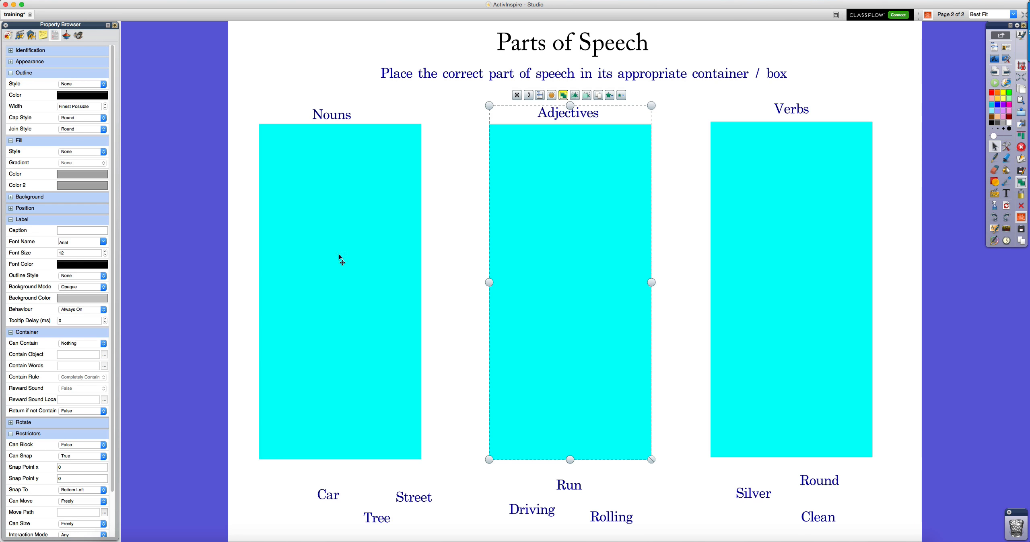
click(10, 219)
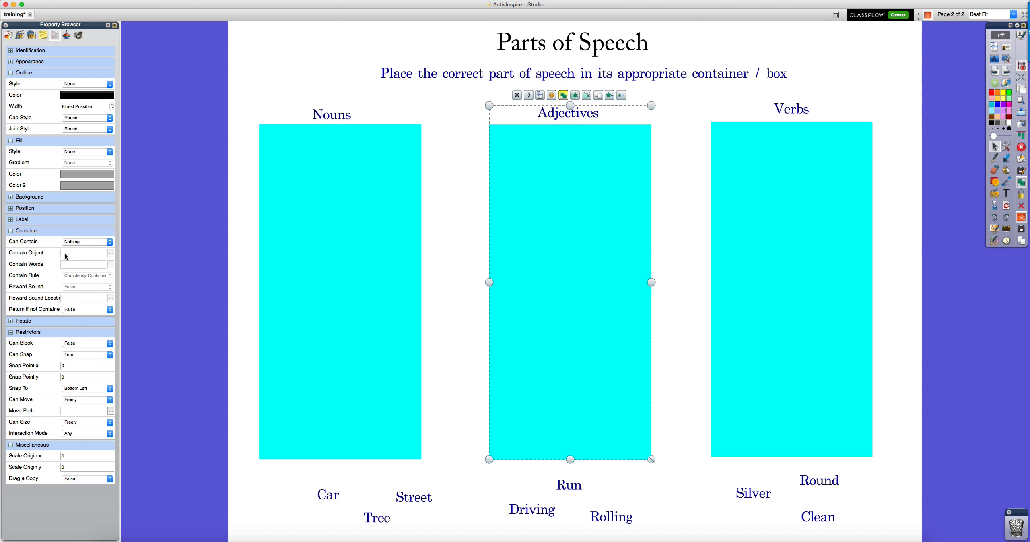
click(101, 243)
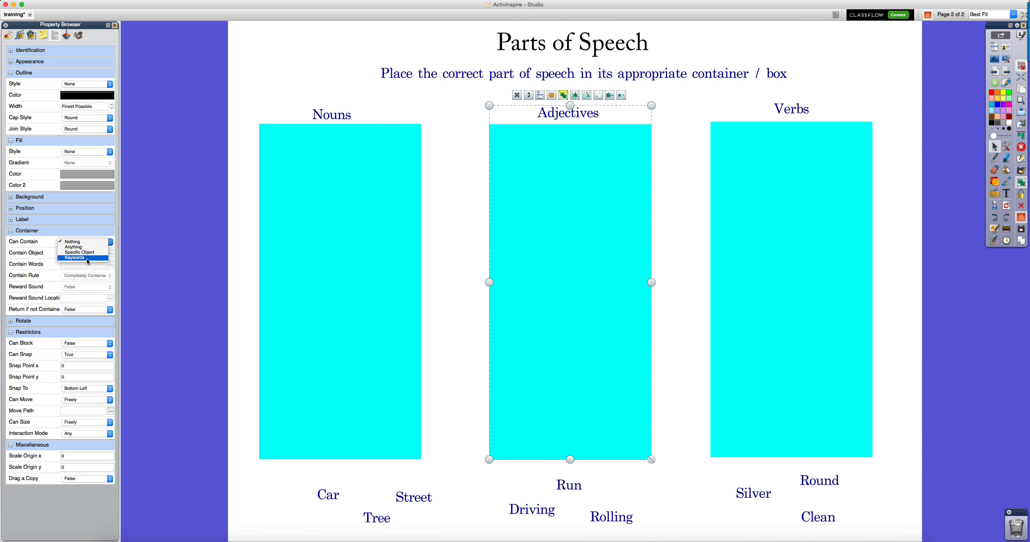
click(88, 259)
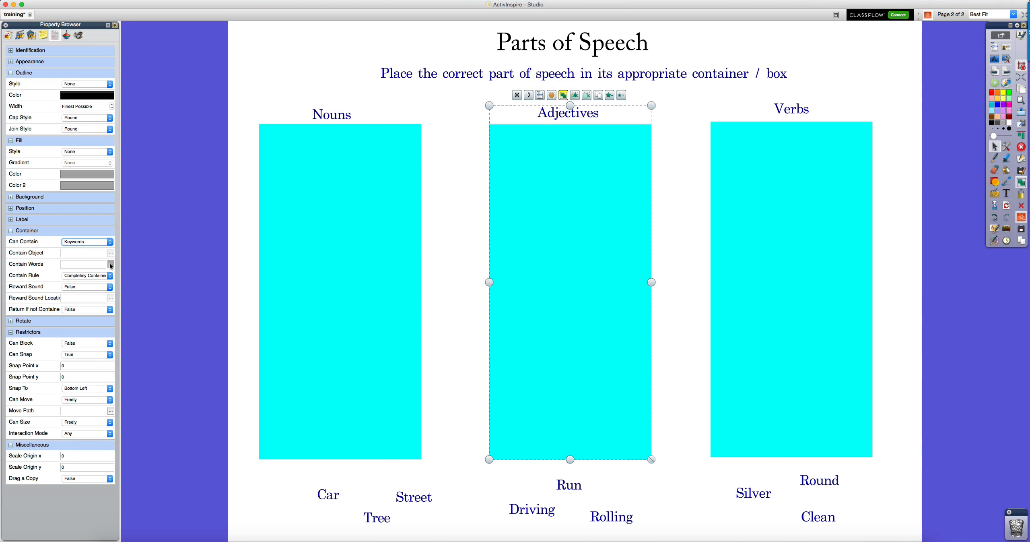
click(111, 265)
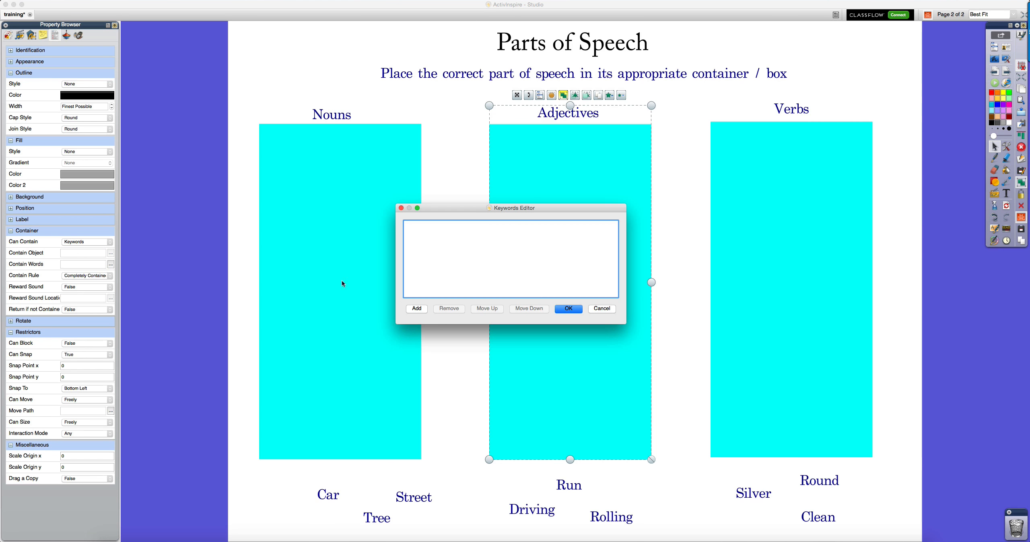
click(415, 310)
text(adjective)
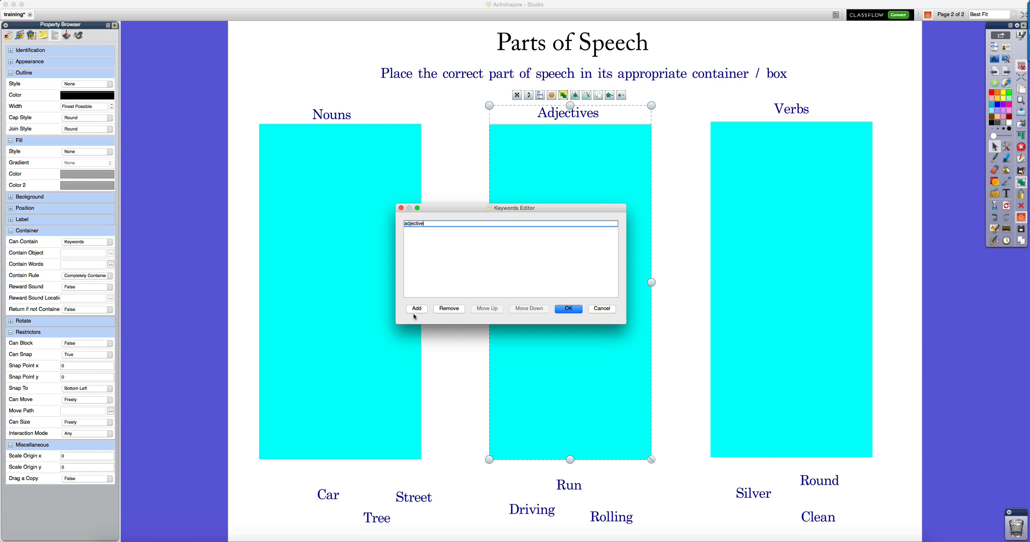
key(Return)
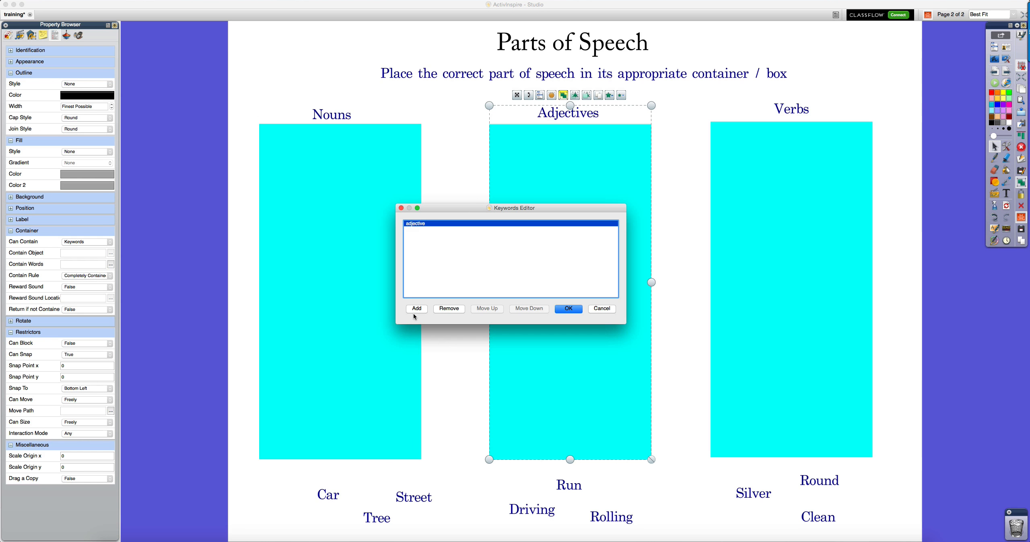
click(417, 308)
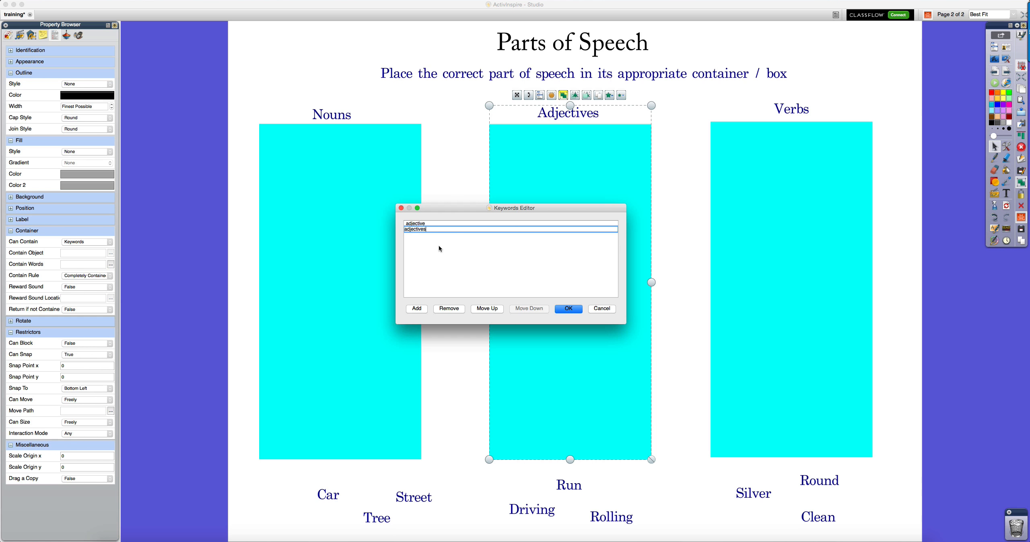
key(Return)
click(416, 308)
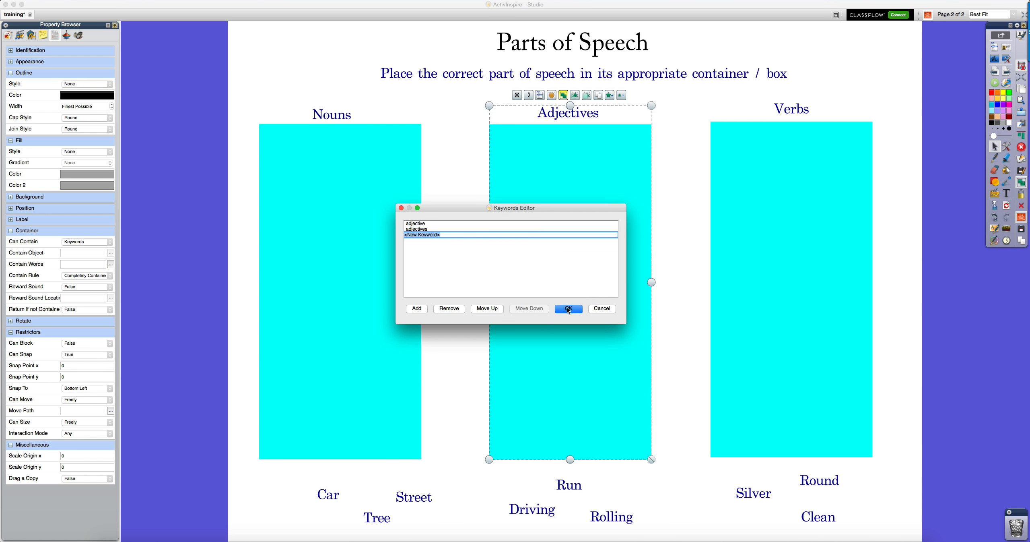
click(569, 309)
- Set the Verbs container to accept the keywords "verb" and "verbs" and save the flipchart
click(806, 234)
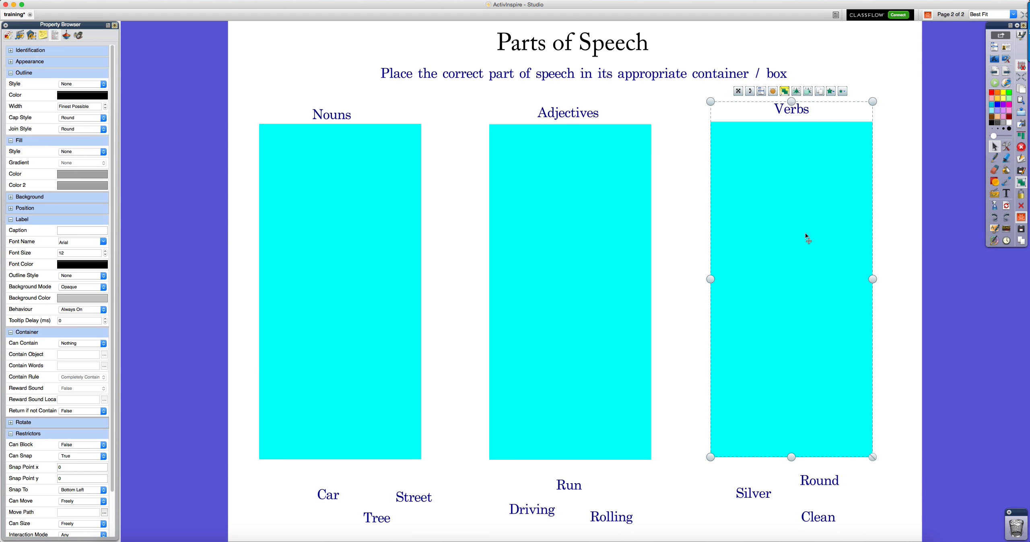
click(84, 343)
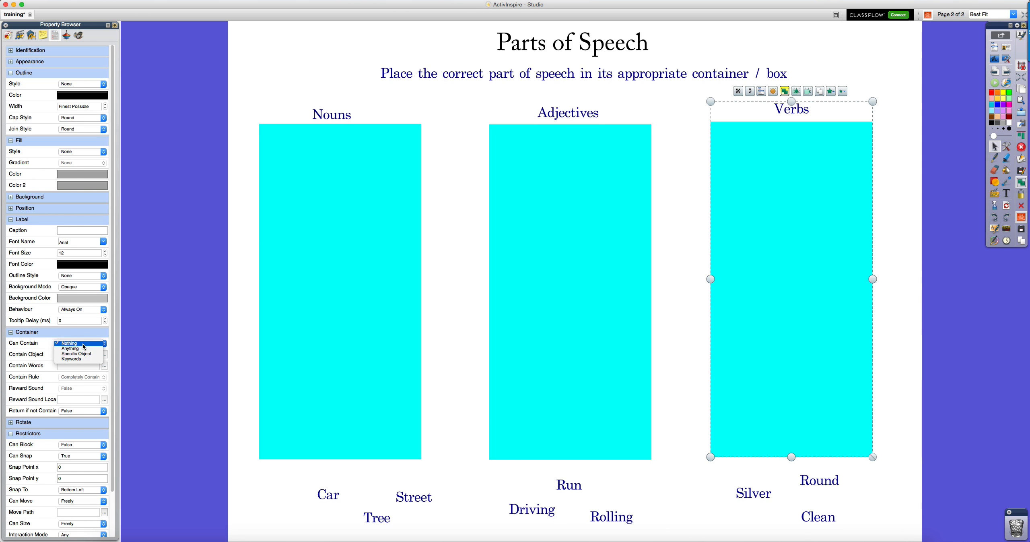
click(84, 359)
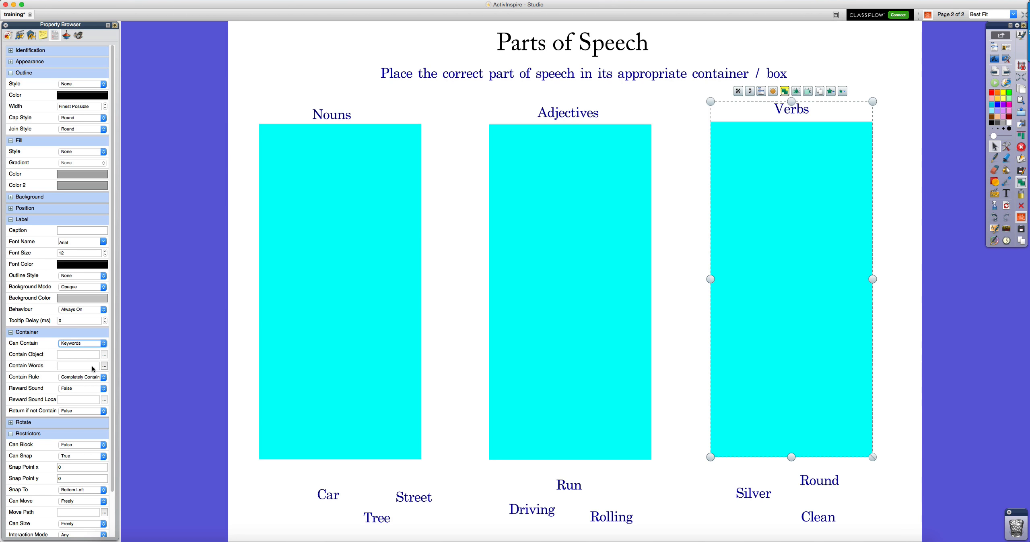
click(104, 365)
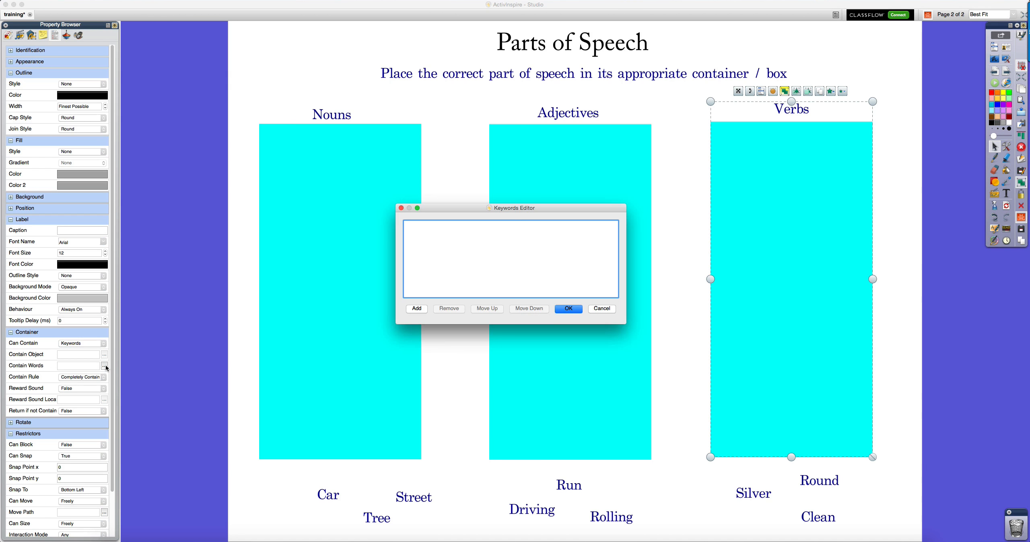
click(414, 309)
text(verb)
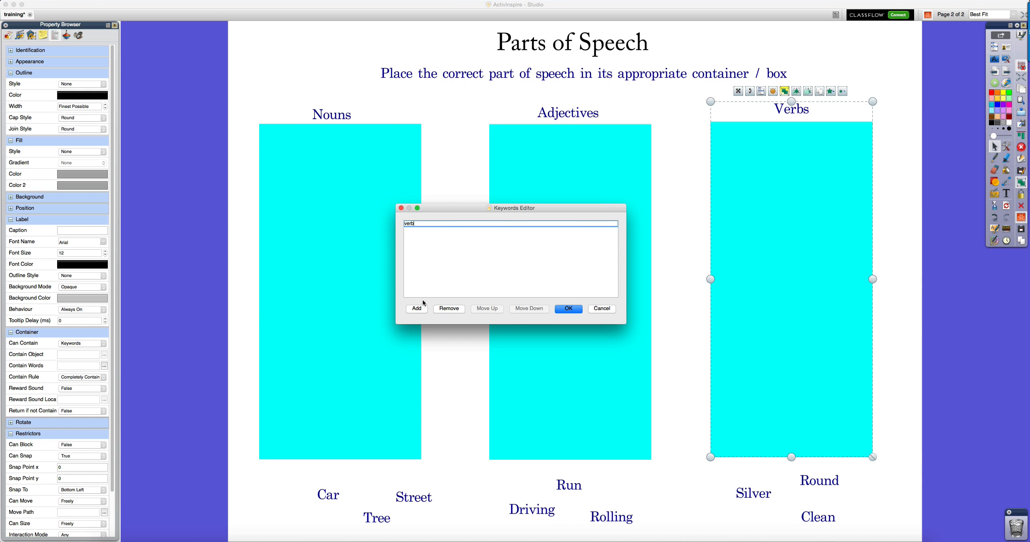
key(Return)
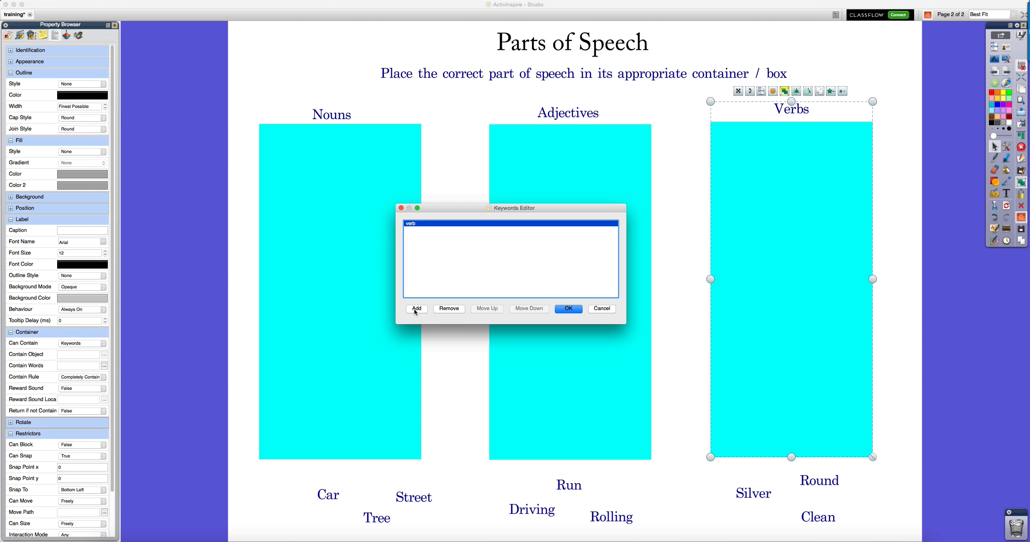
click(416, 309)
text(verbs)
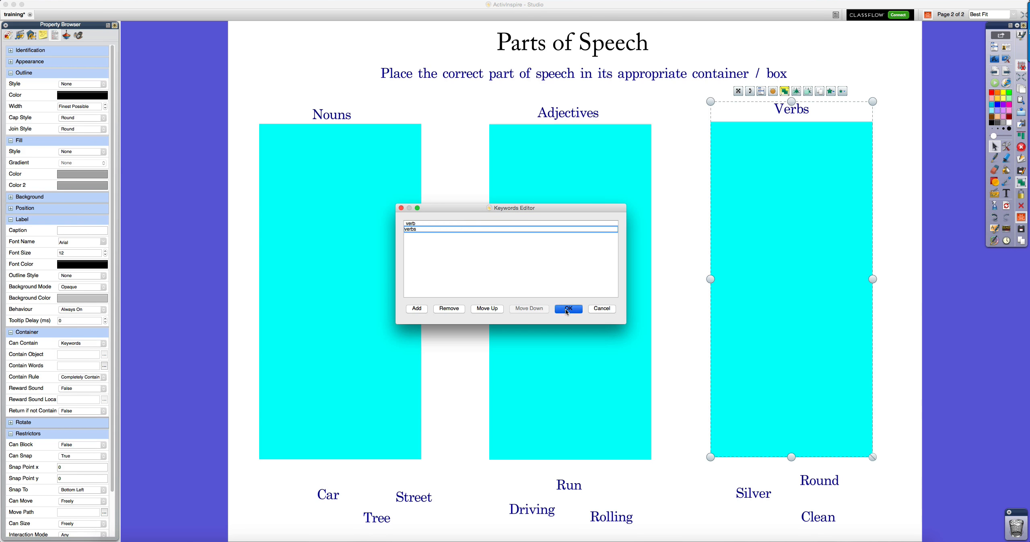
click(565, 309)
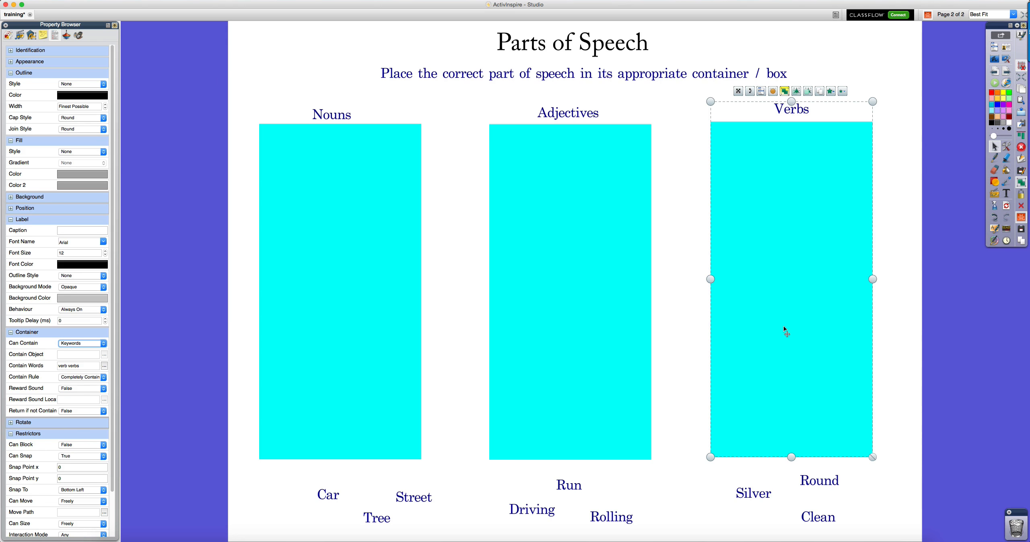
click(891, 309)
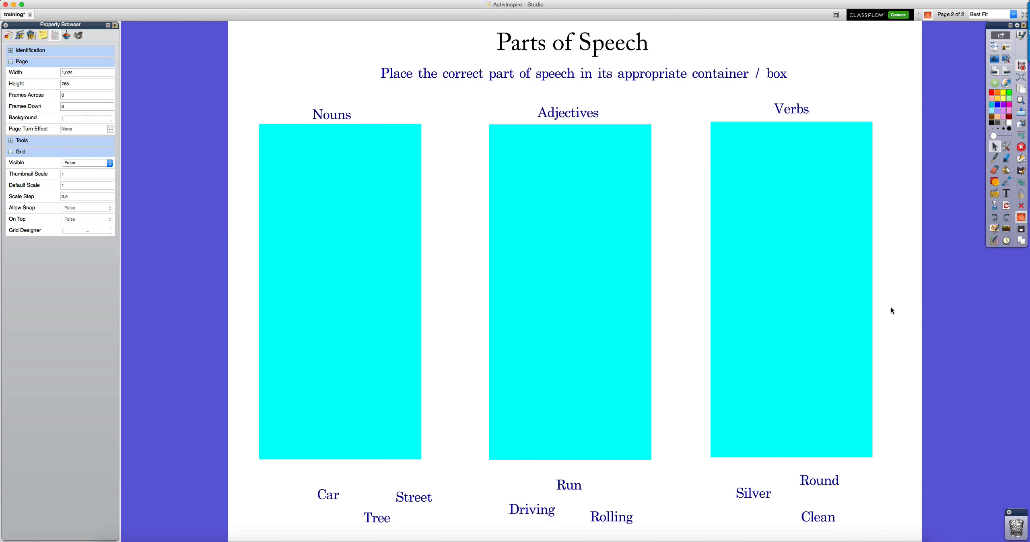
key(super+s)
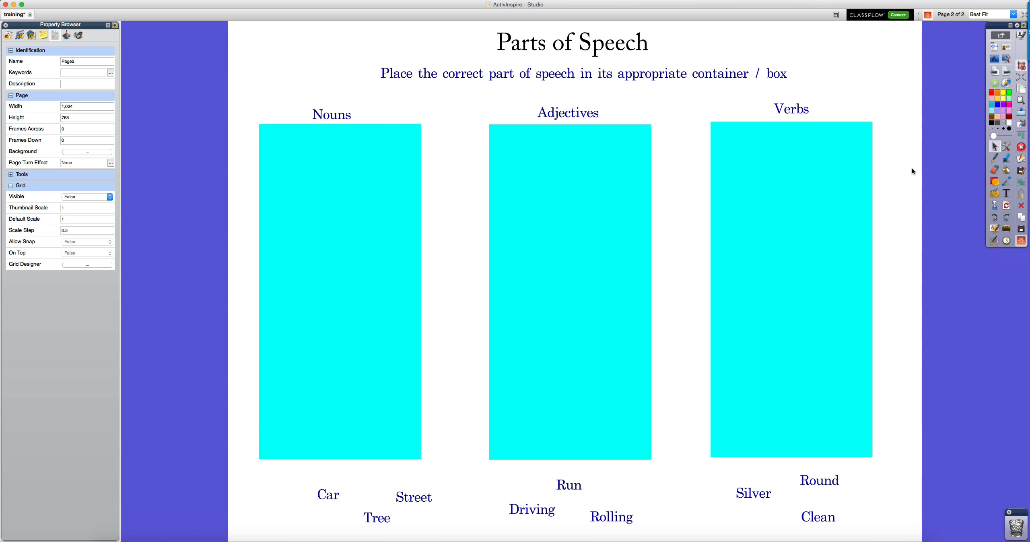
- Leave design mode and test the word Run in the Nouns container and in the Verbs container
click(928, 16)
drag(576, 488, 456, 439)
drag(377, 360, 374, 360)
drag(567, 491, 772, 370)
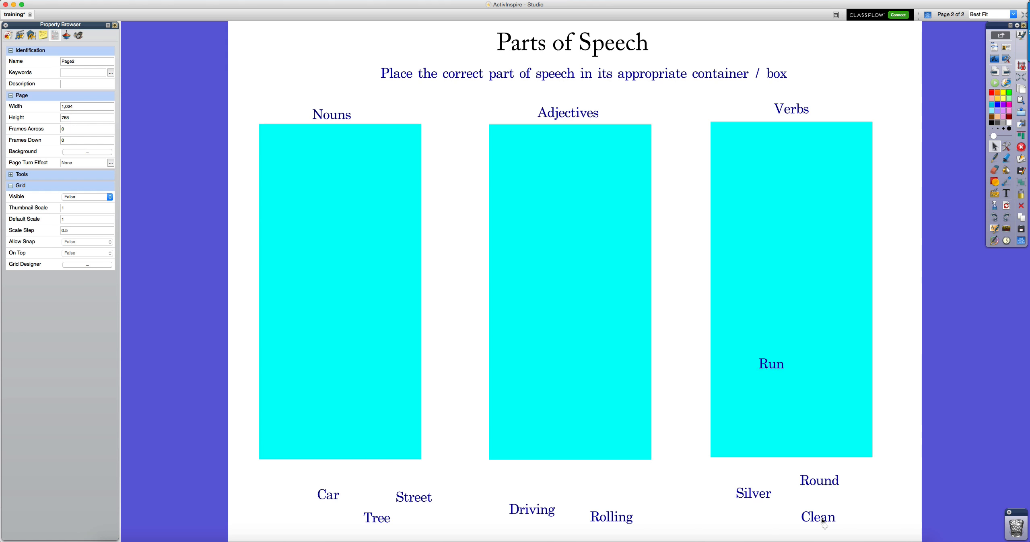
- Test Clean in the Nouns and Adjectives containers and Street in all three containers, and reset the page
drag(821, 519, 354, 375)
drag(825, 519, 587, 372)
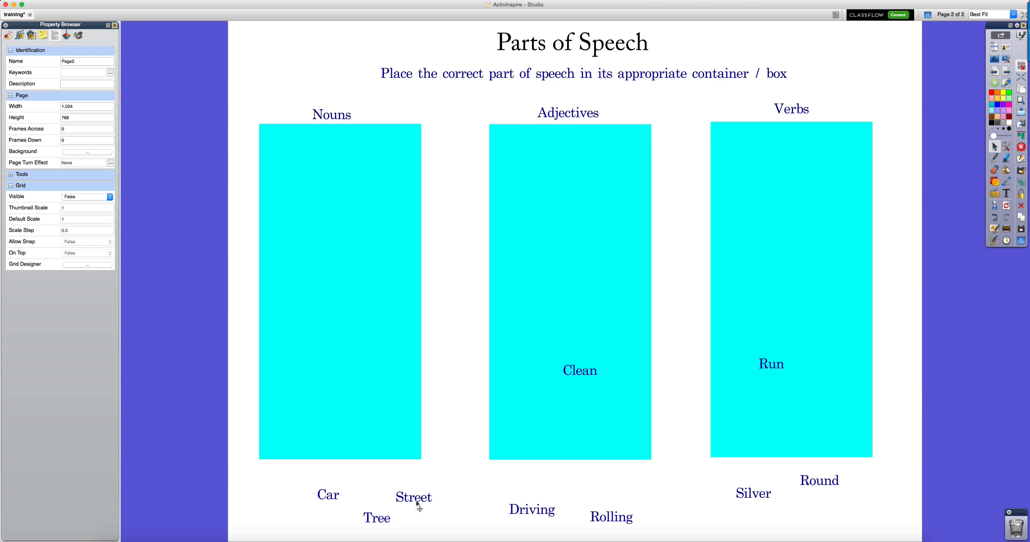
drag(417, 503, 545, 427)
drag(417, 499, 764, 298)
drag(424, 498, 340, 335)
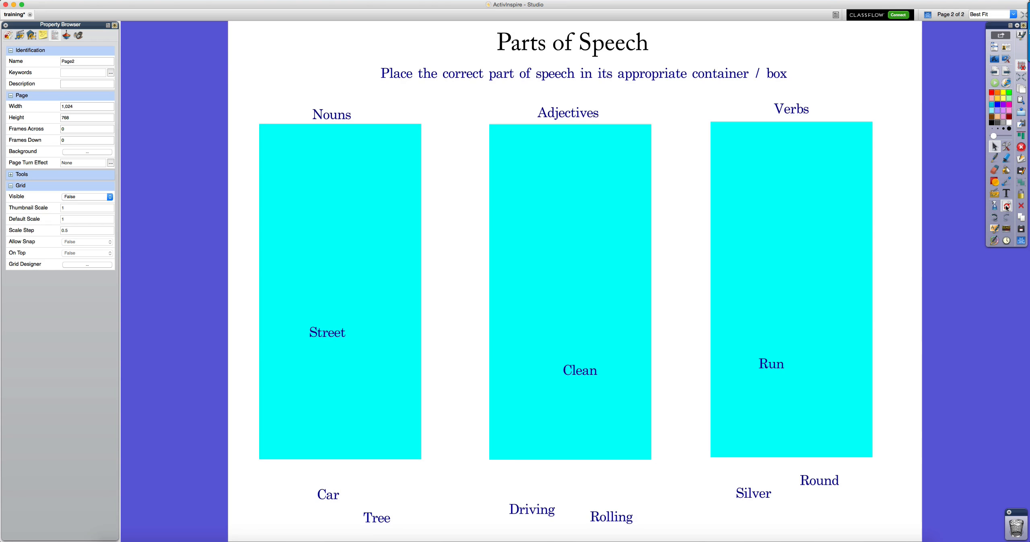
click(1006, 206)
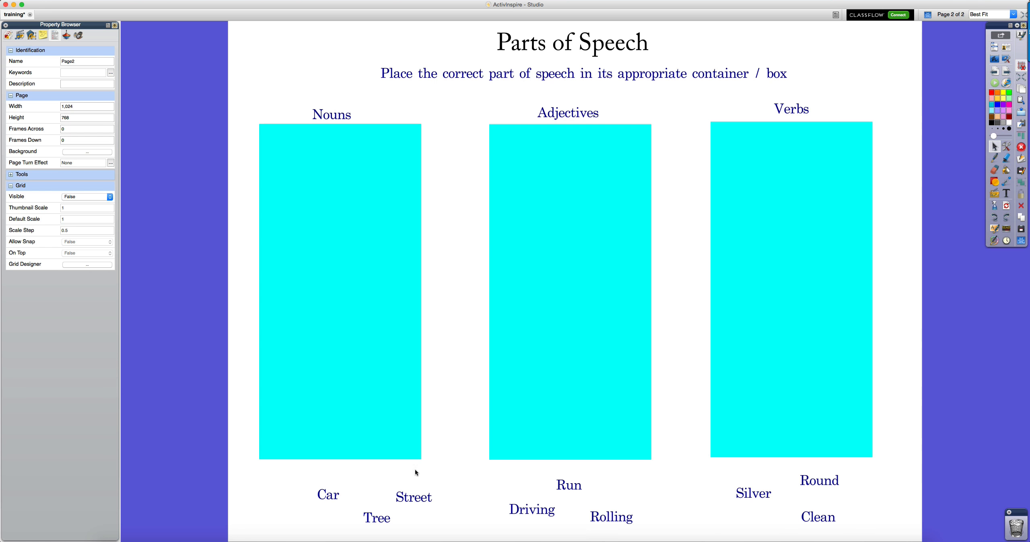
- In design mode, shuffle the words into mixed groups: Run, Silver, Tree under Nouns; Driving, Round, Rolling under Adjectives; Street, Car, Clean under Verbs
click(927, 15)
mouse_move(330, 499)
mouse_down()
mouse_move(623, 489)
mouse_move(325, 501)
mouse_up()
drag(408, 506, 302, 522)
drag(820, 506, 557, 481)
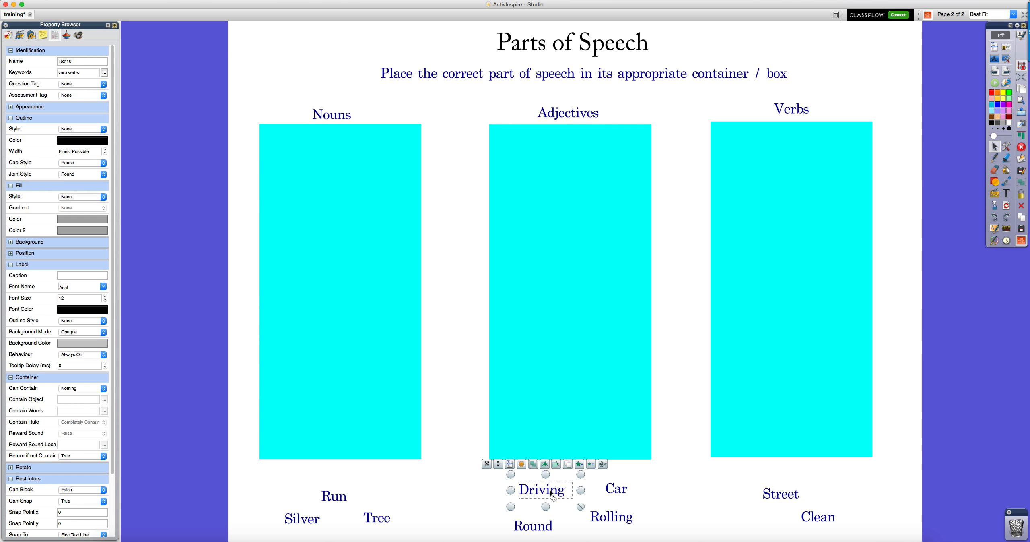
click(634, 496)
drag(624, 494, 759, 522)
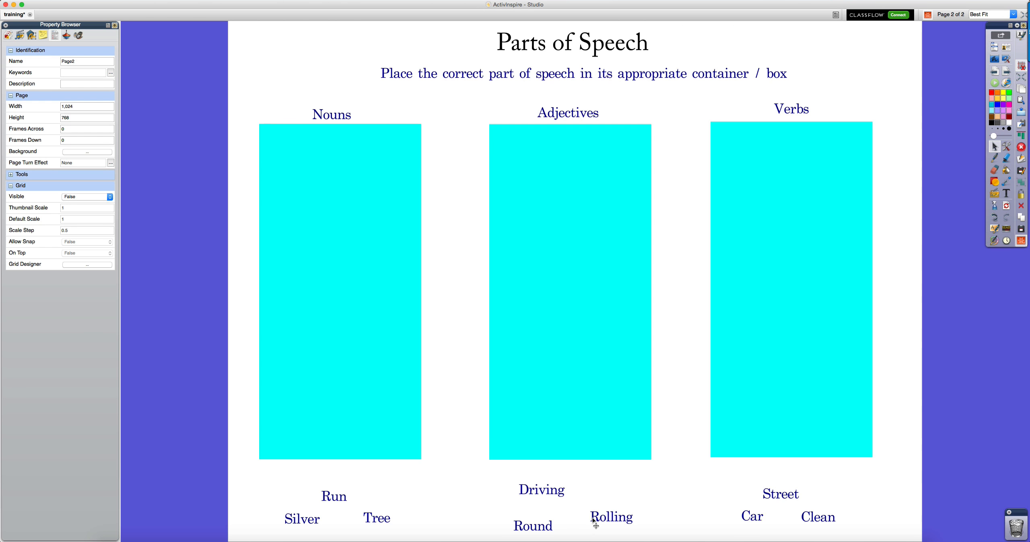
drag(546, 501, 577, 507)
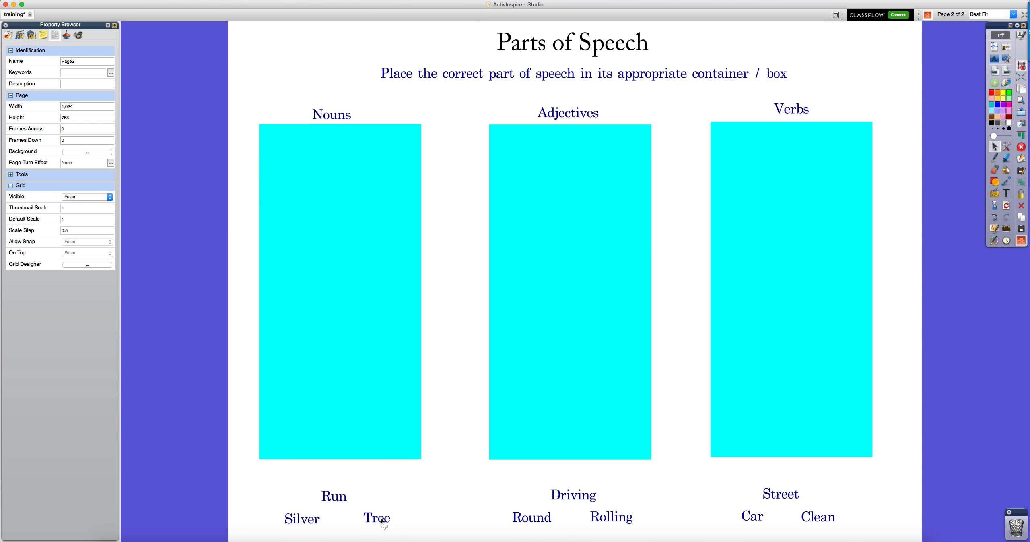
- Arrange the words in two staggered rows below the containers: Silver, Run, Driving, Street, Clean above Tree, Round, Rolling, Car
drag(385, 525, 450, 524)
drag(344, 497, 496, 502)
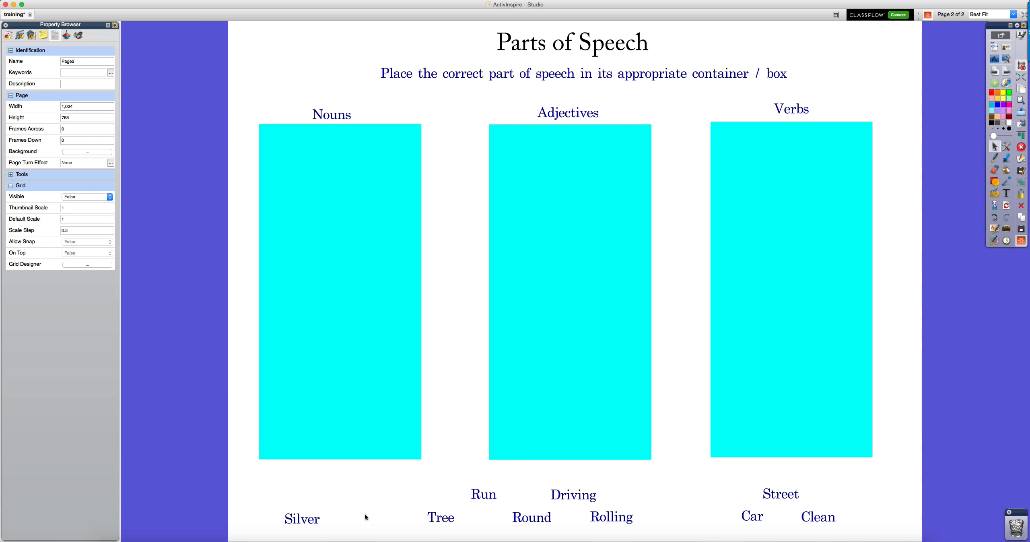
drag(305, 521, 402, 496)
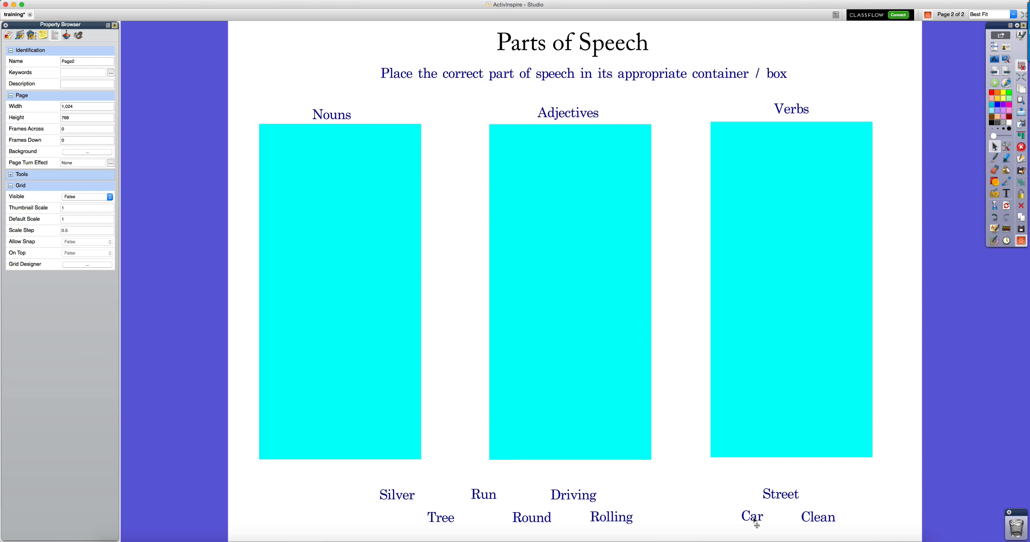
drag(756, 522, 711, 525)
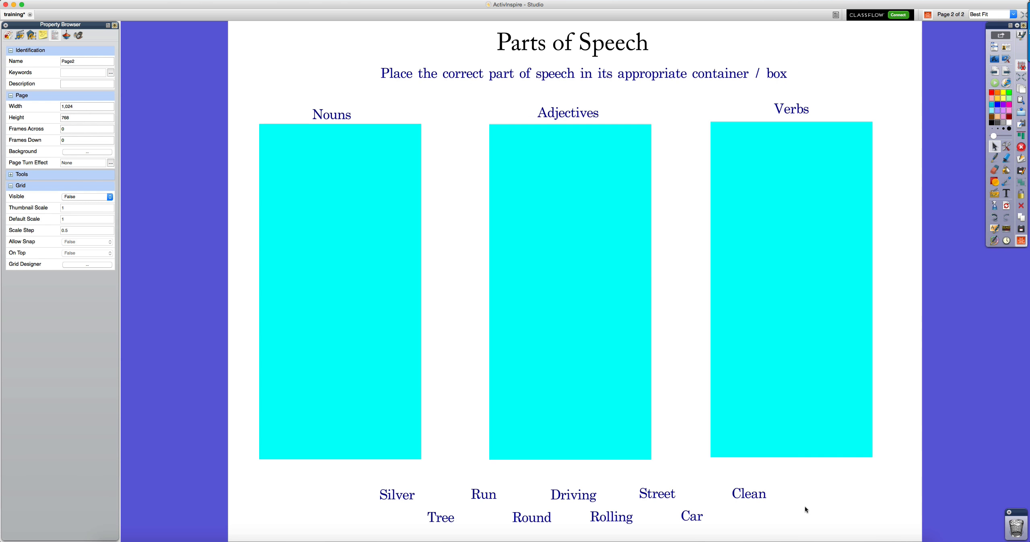
- Examine the keywords and container properties of the words Silver and Tree
click(395, 499)
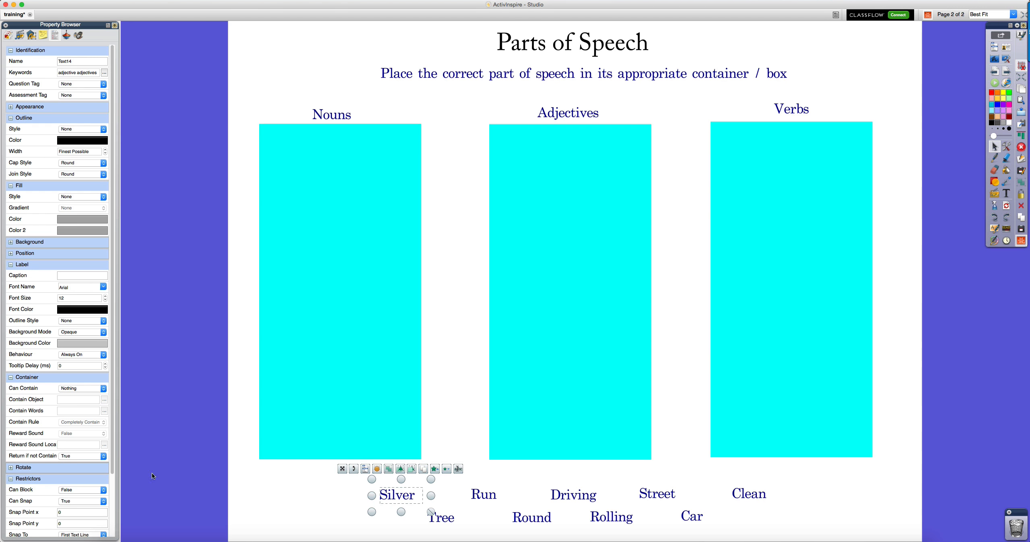
click(451, 522)
click(795, 511)
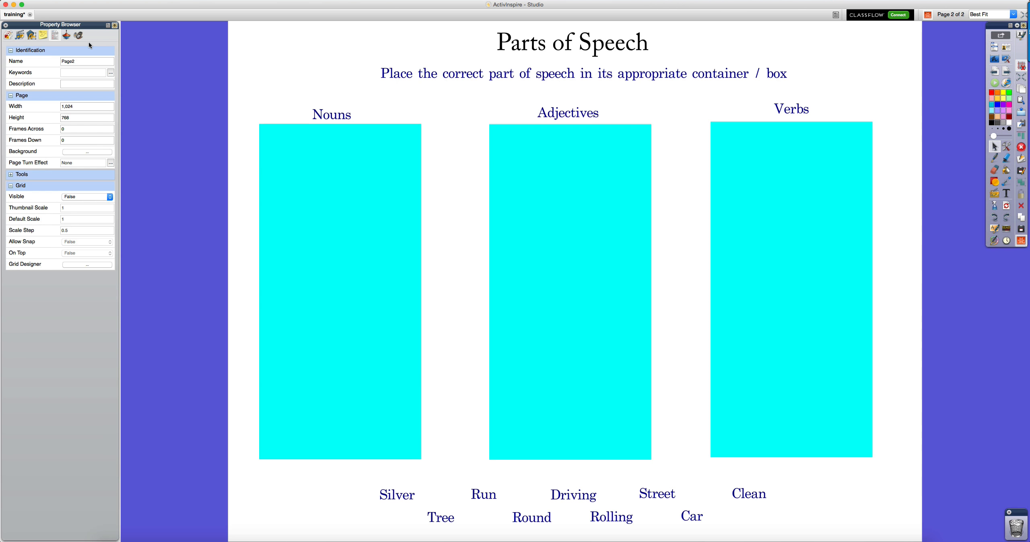
- Save the flipchart and add a new blank page after the Parts of Speech page
key(super+s)
click(1007, 71)
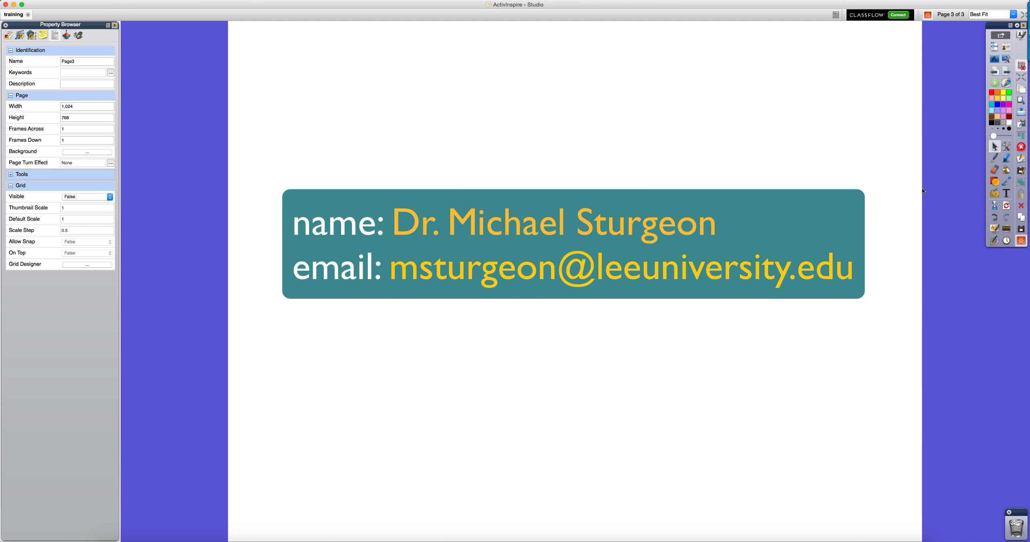
click(1006, 193)
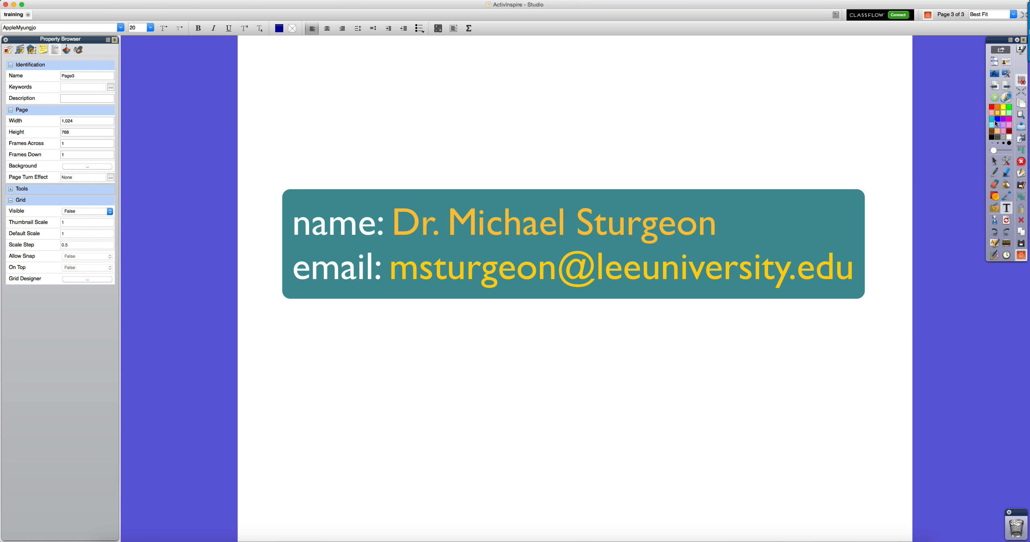
click(993, 160)
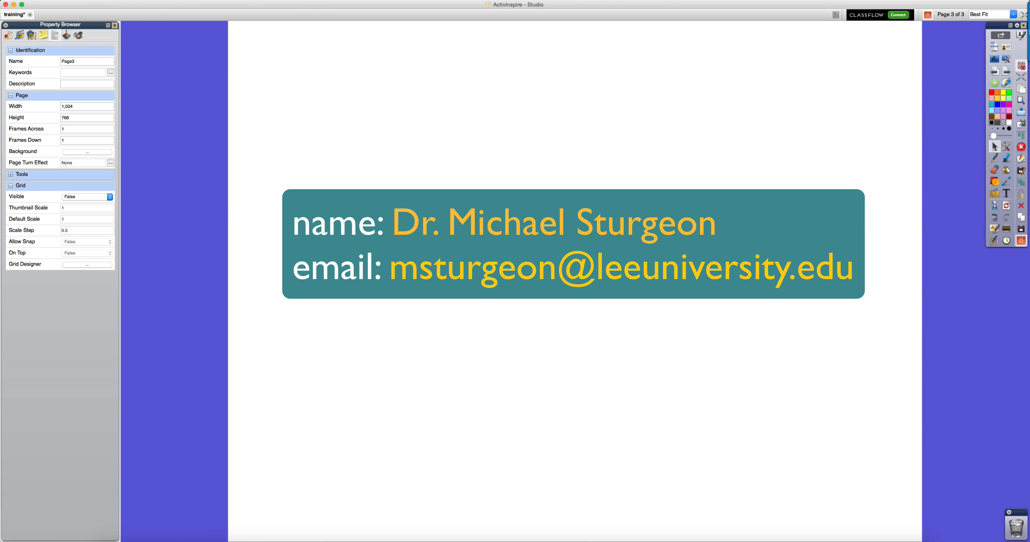